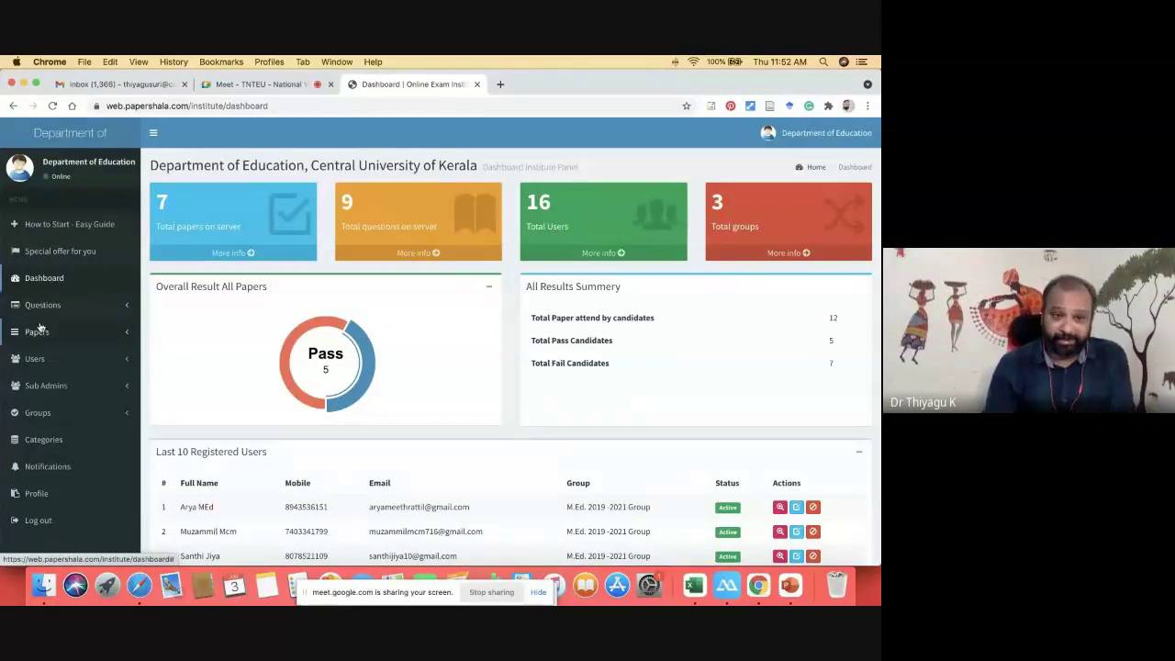
- Start a new paper named "demo net nta exam" with 1 default mark per question and a duration of 10 minutes
click(38, 337)
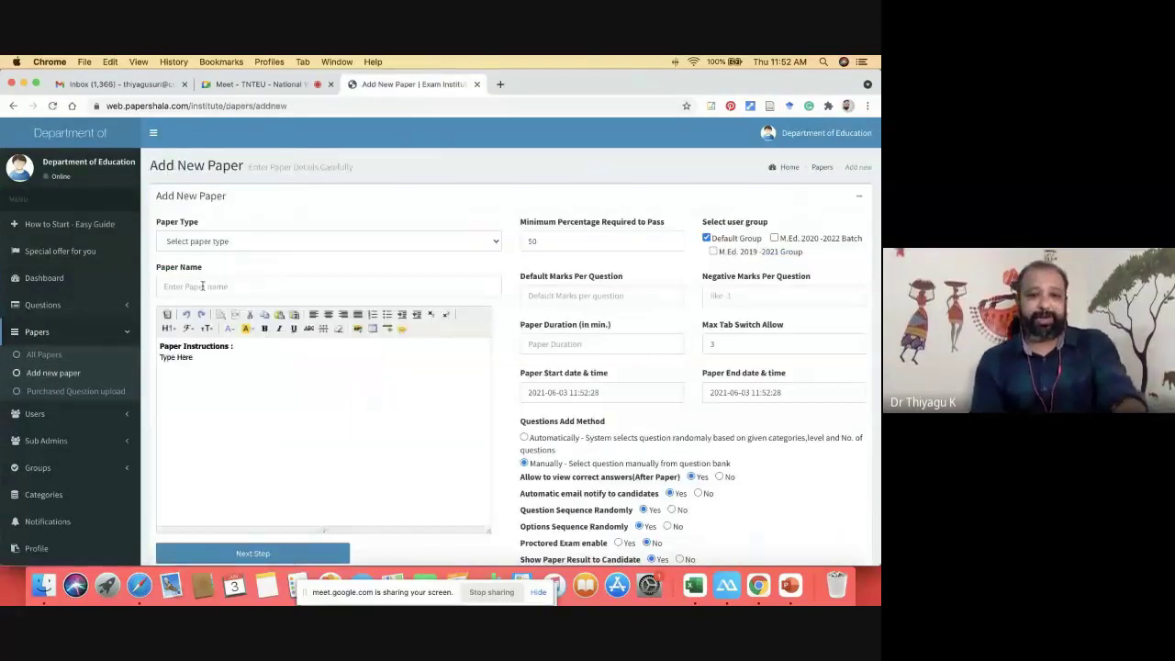
click(202, 287)
text(demo net nta exam)
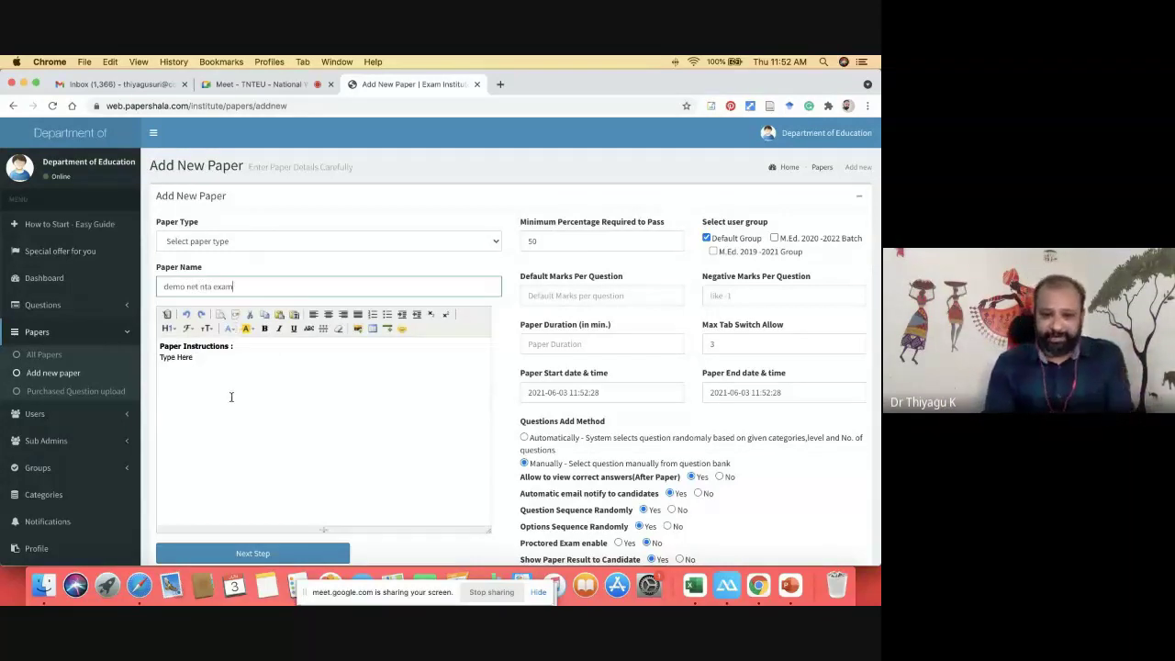
click(576, 300)
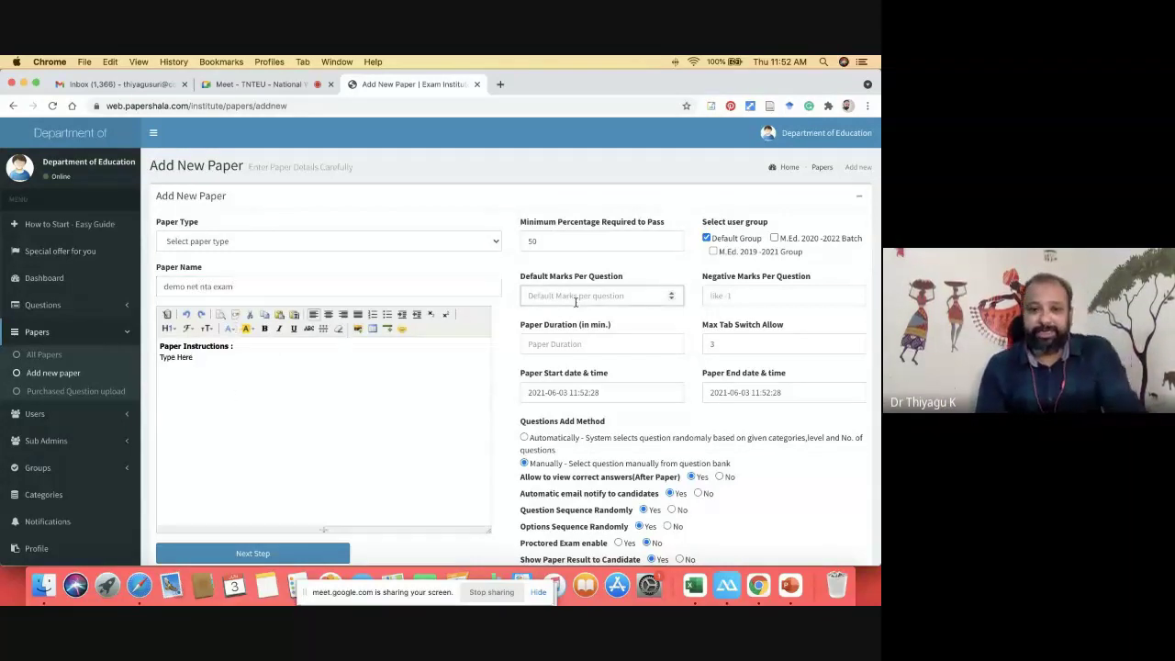
text(1)
click(568, 340)
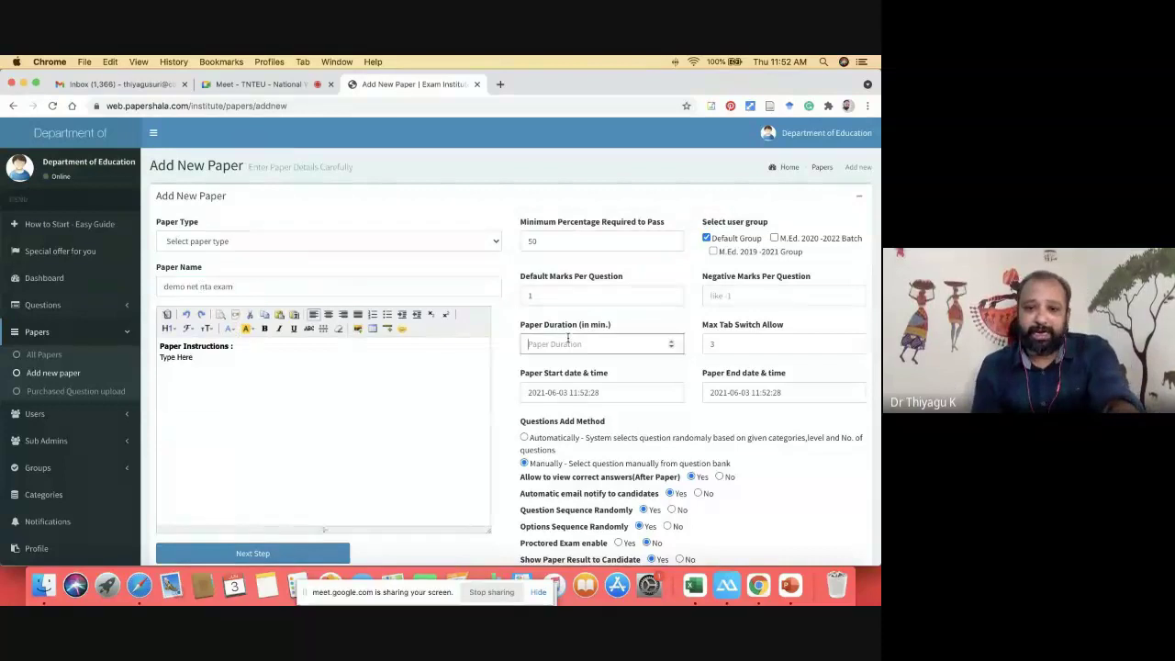
text(20)
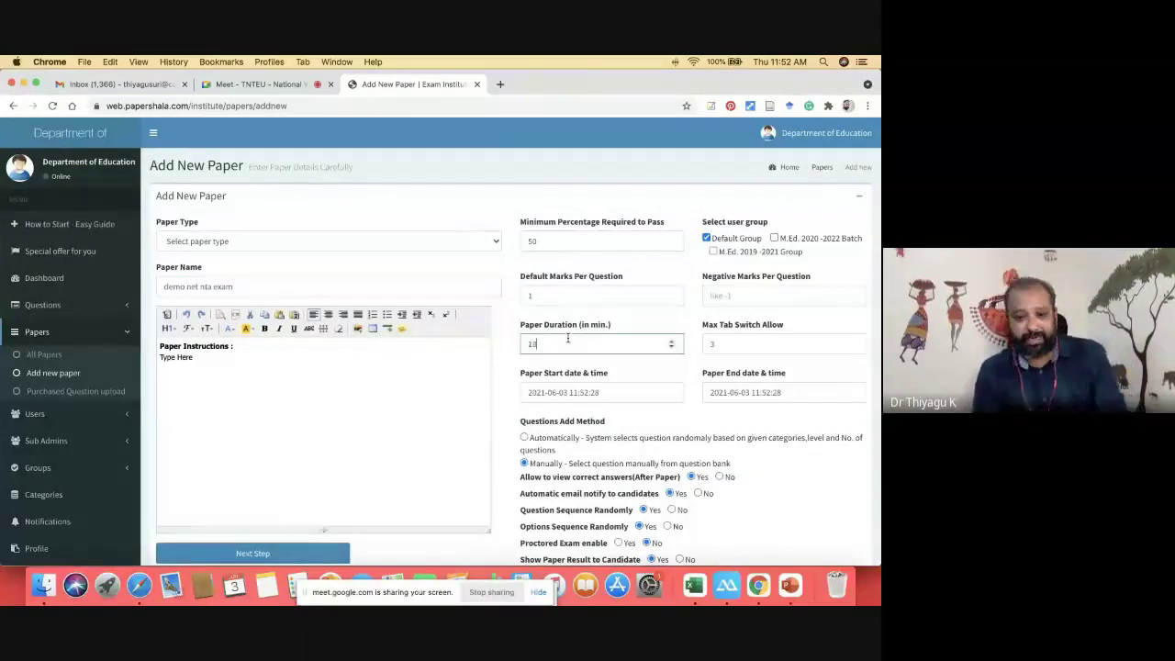
- Choose a paper type, proceed to the paper's edit stage and submit its details with the remaining settings at their defaults
scroll(597, 337, down, 2)
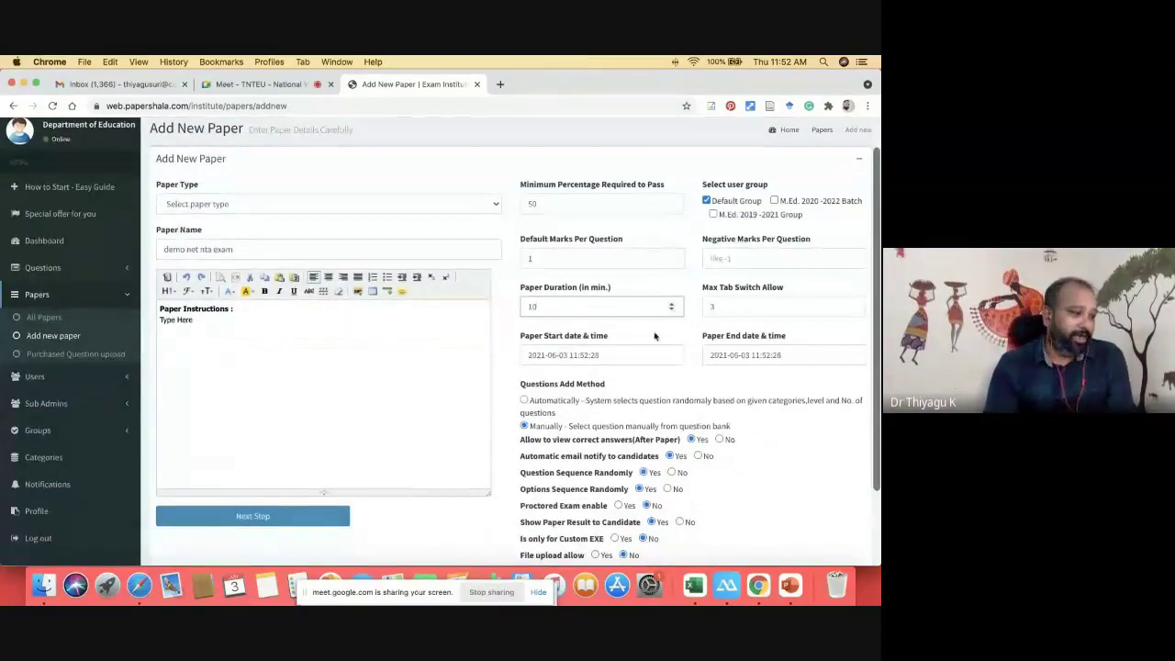
scroll(731, 254, down, 5)
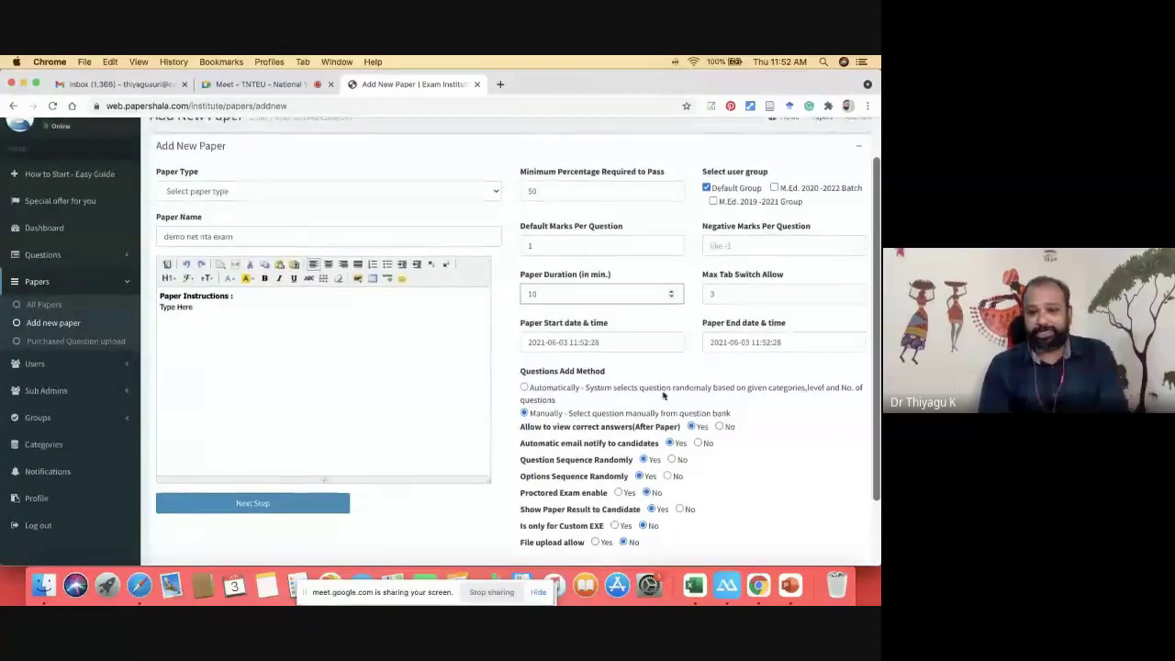
click(245, 420)
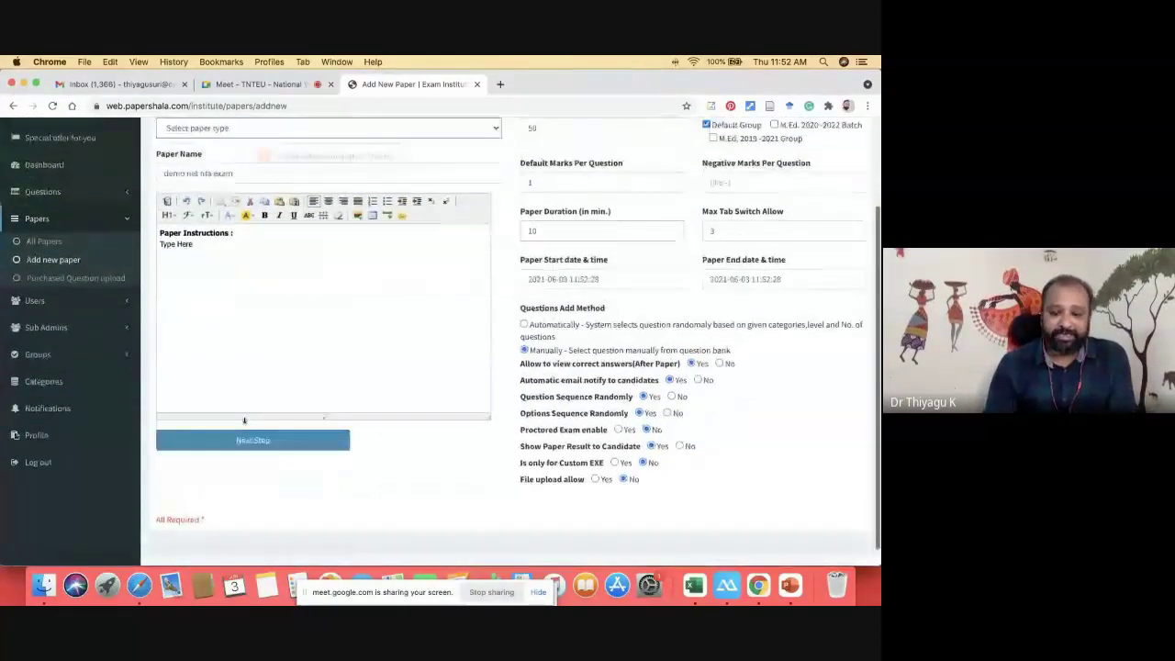
scroll(225, 239, up, 2)
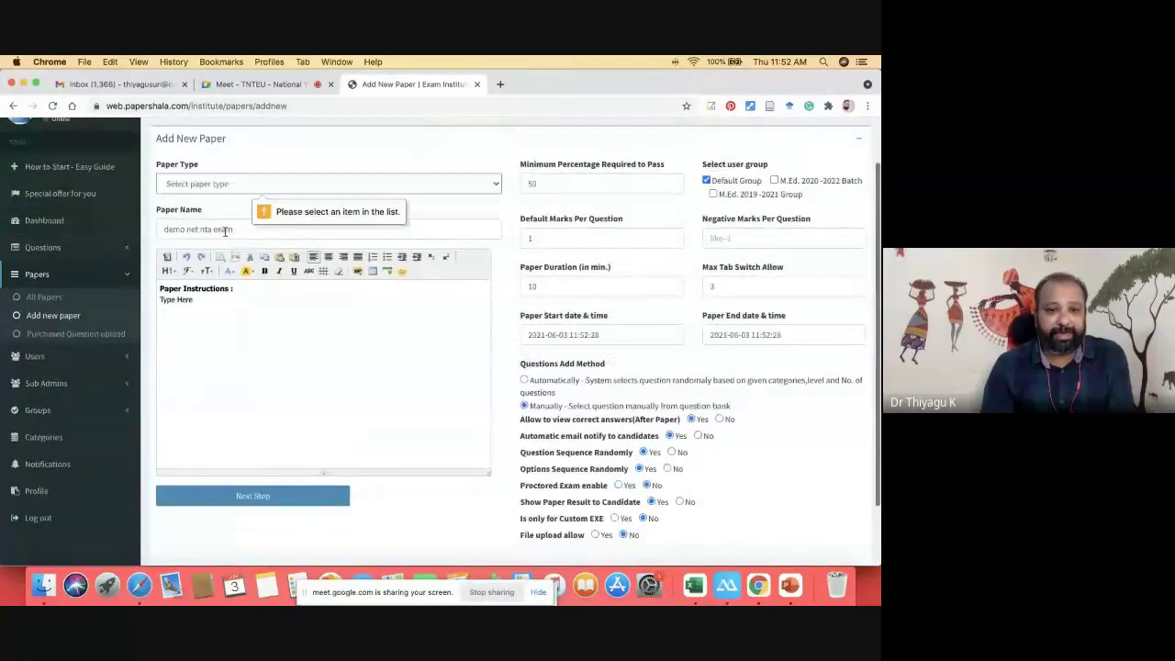
click(198, 186)
click(220, 192)
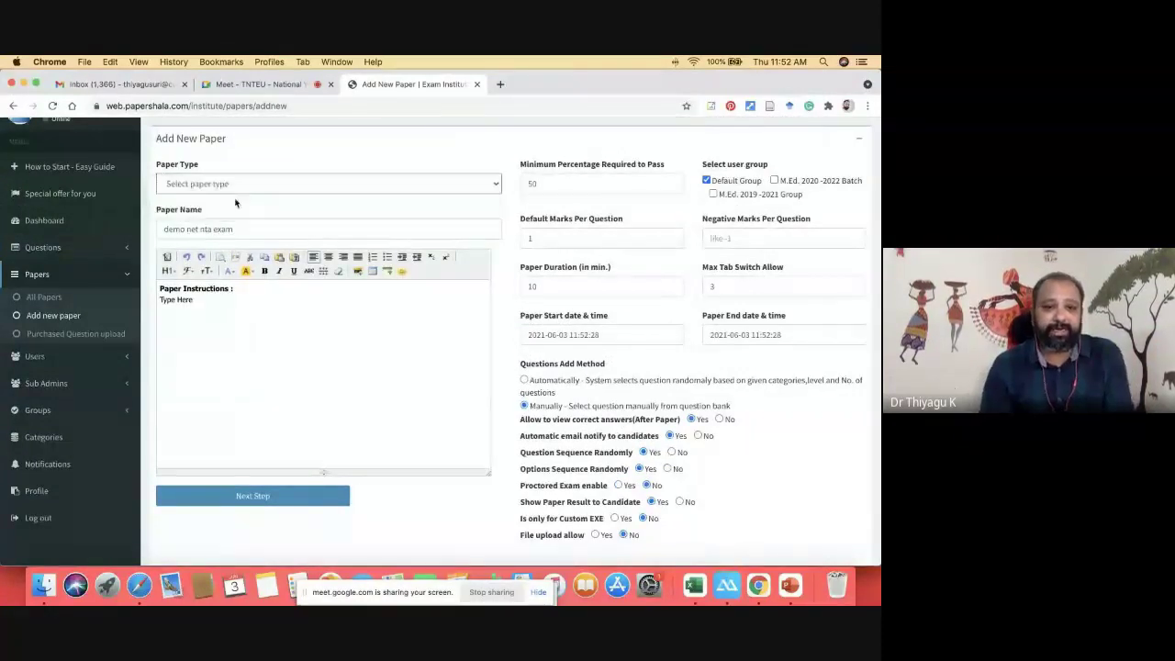
click(241, 498)
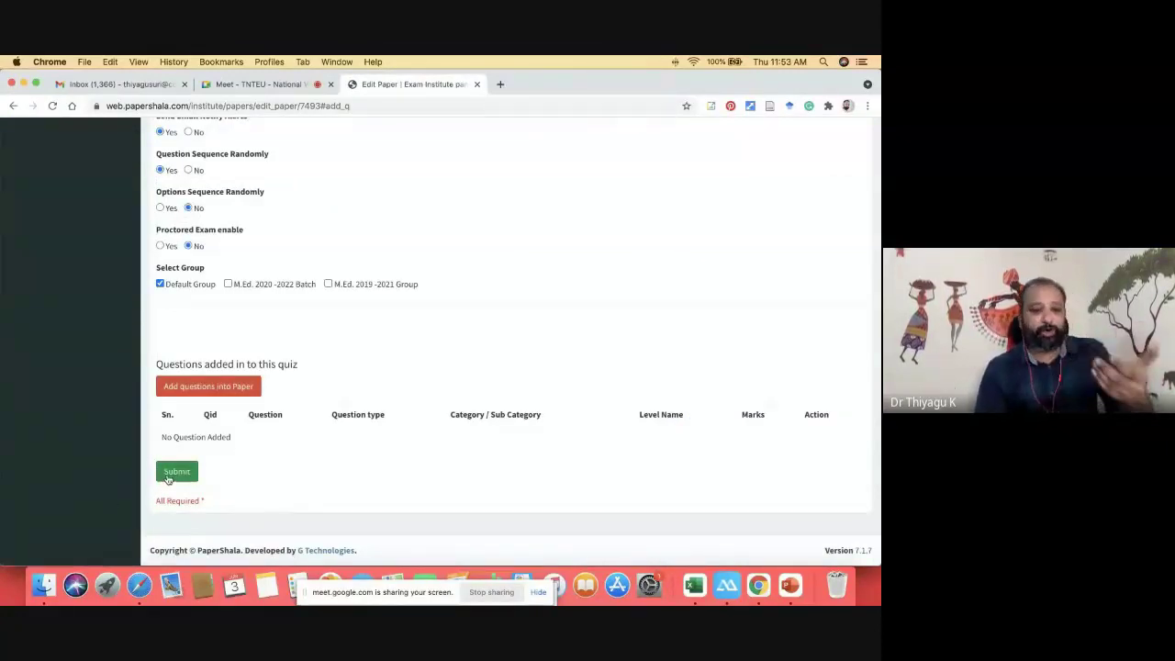
click(168, 480)
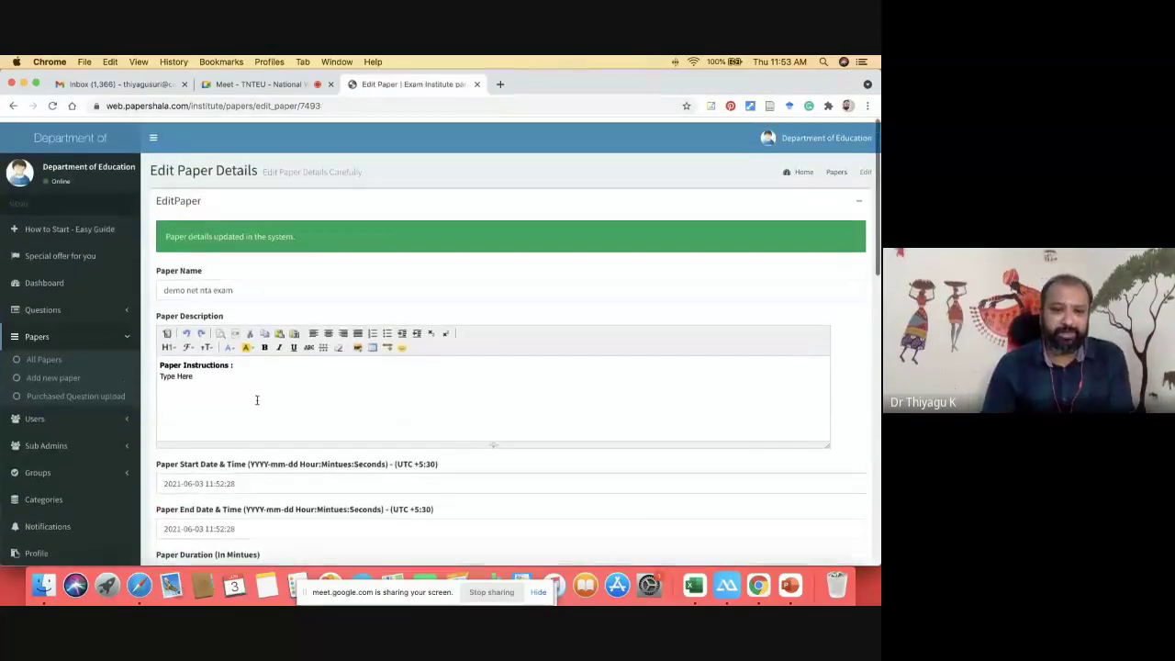
- Add the regression analysis, type 1 error, Odd Man Out, 'Nomin', e-resources and Creative Commons questions to the paper, and check for further questions
scroll(257, 401, down, 15)
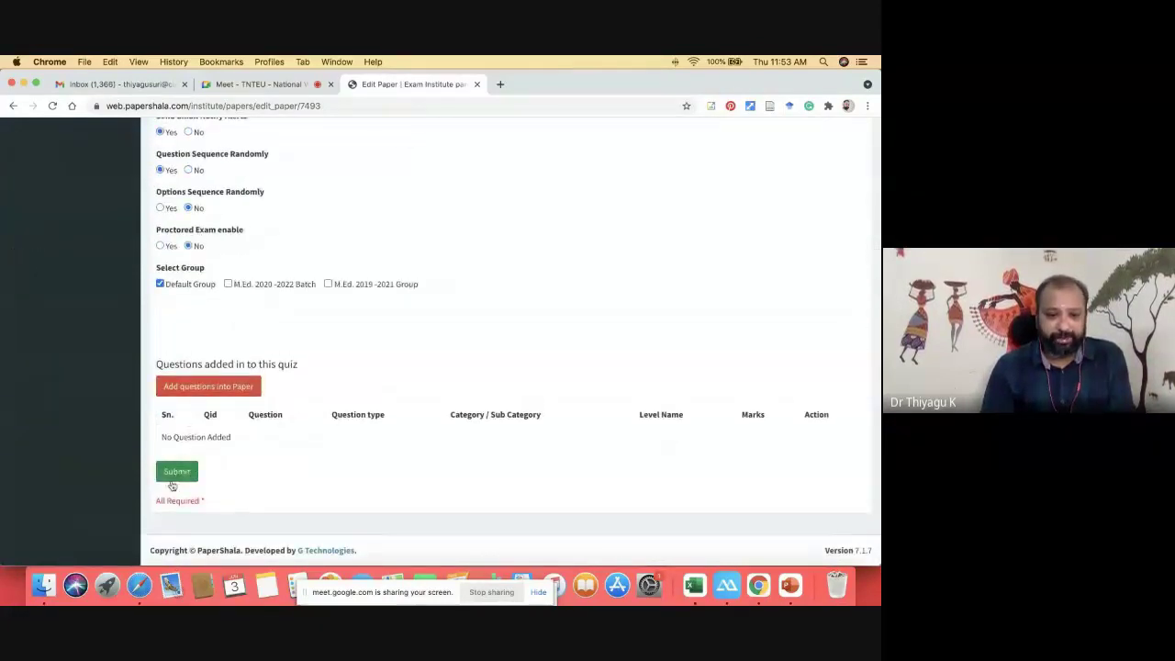
click(193, 386)
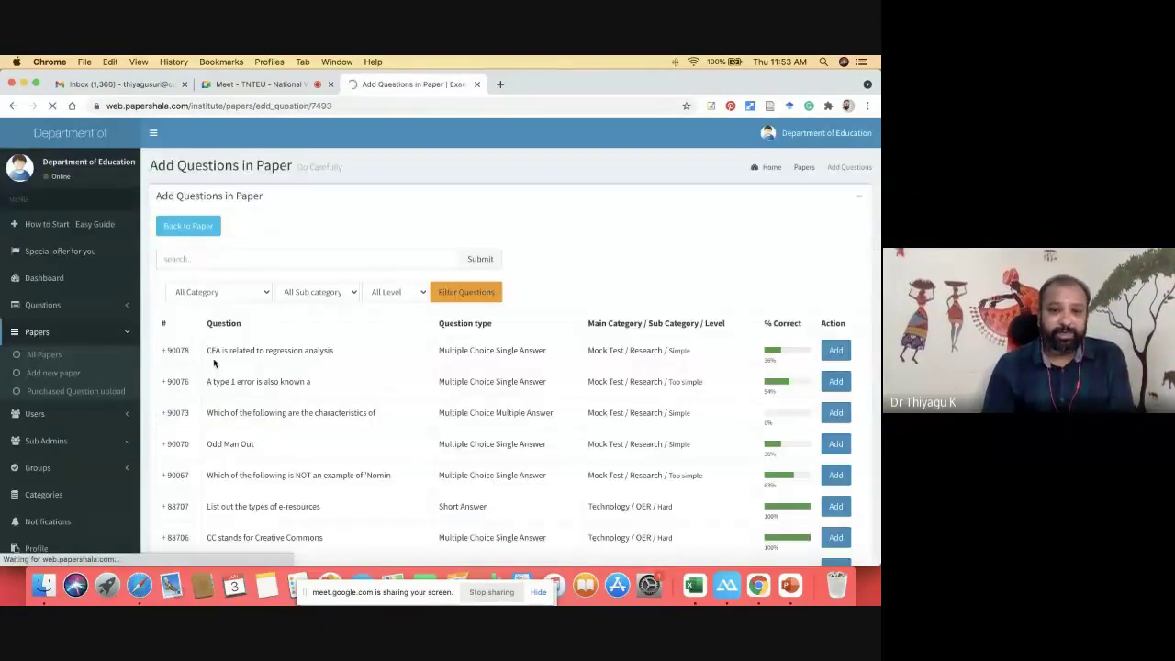
scroll(257, 391, down, 5)
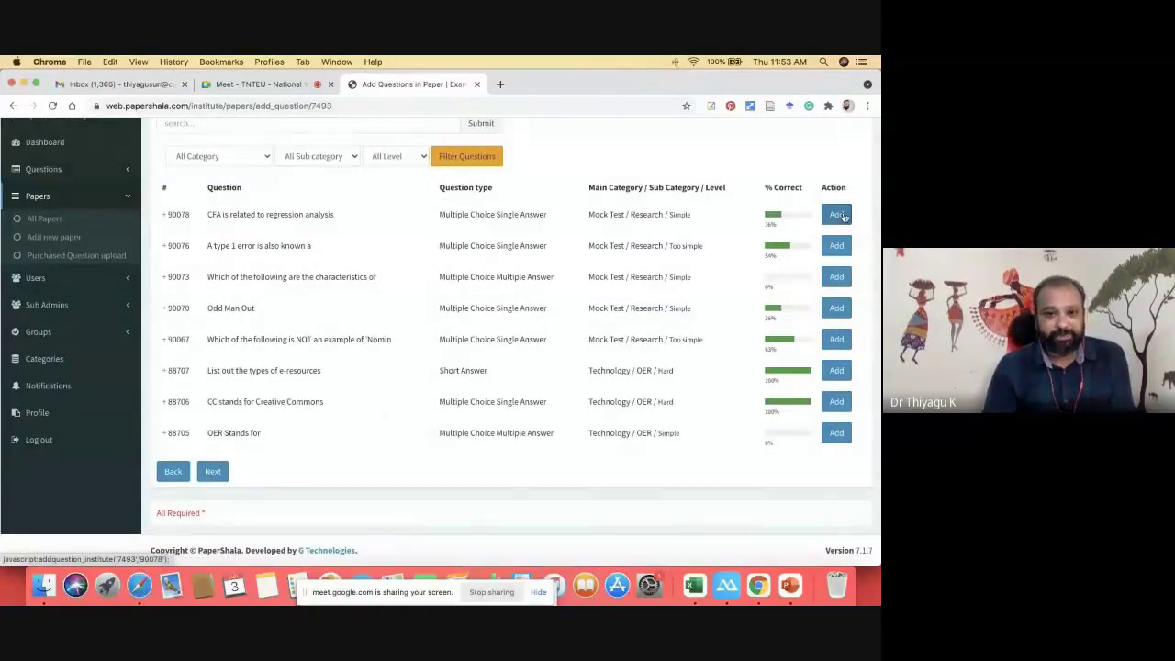
click(843, 217)
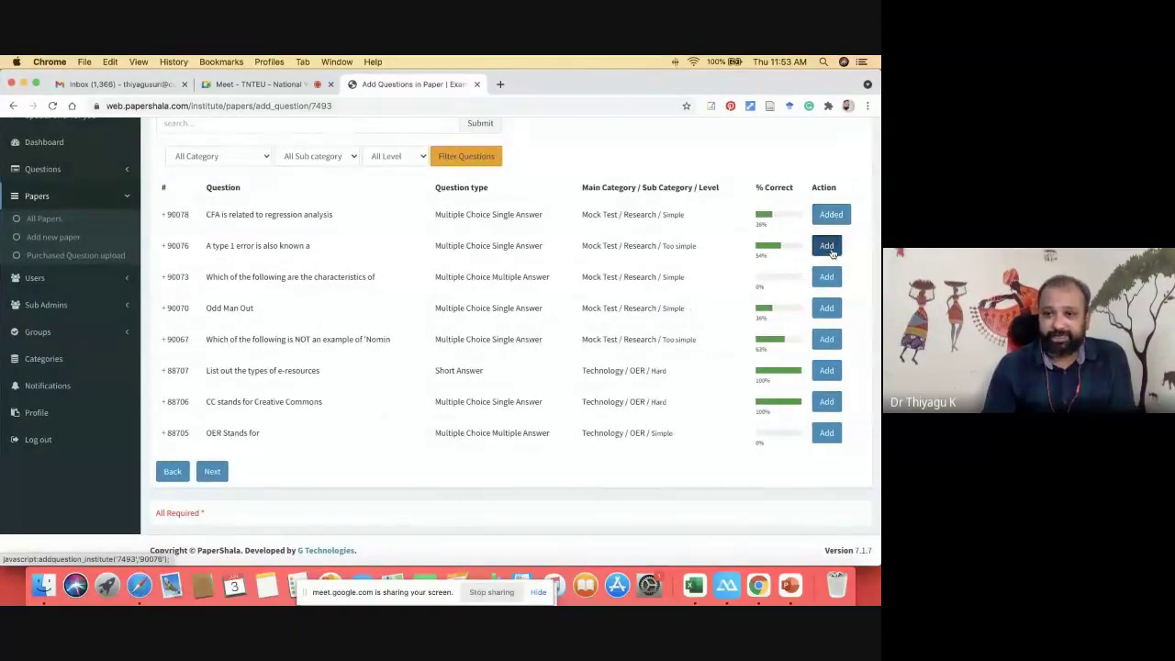
click(830, 248)
click(827, 310)
click(828, 346)
click(827, 377)
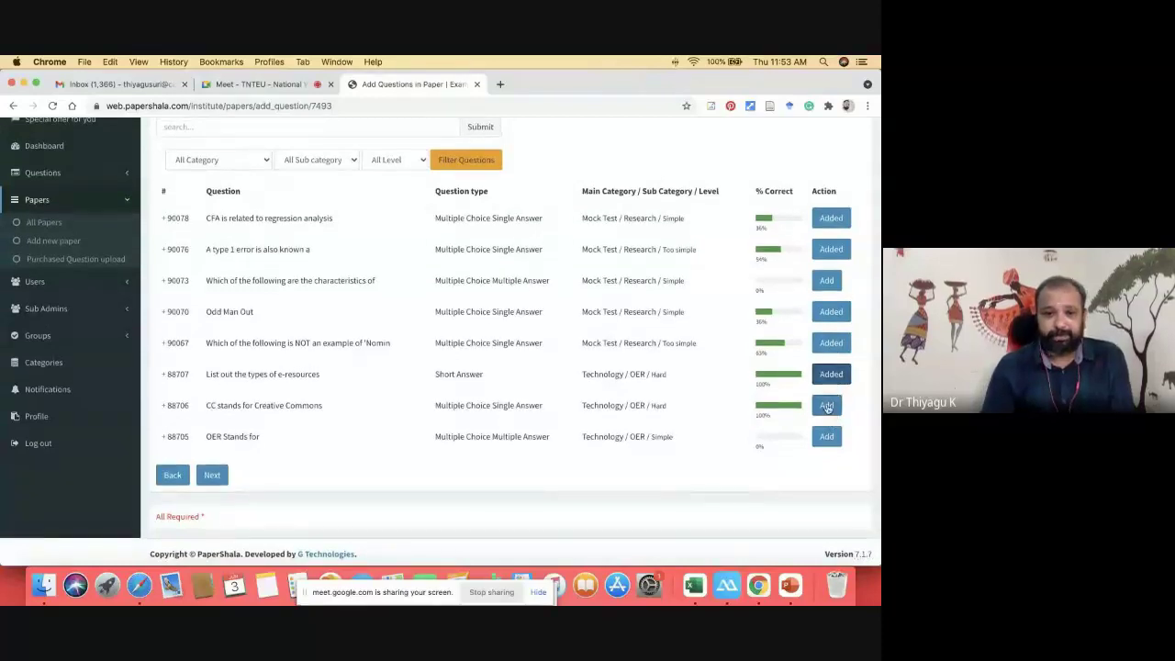
click(827, 407)
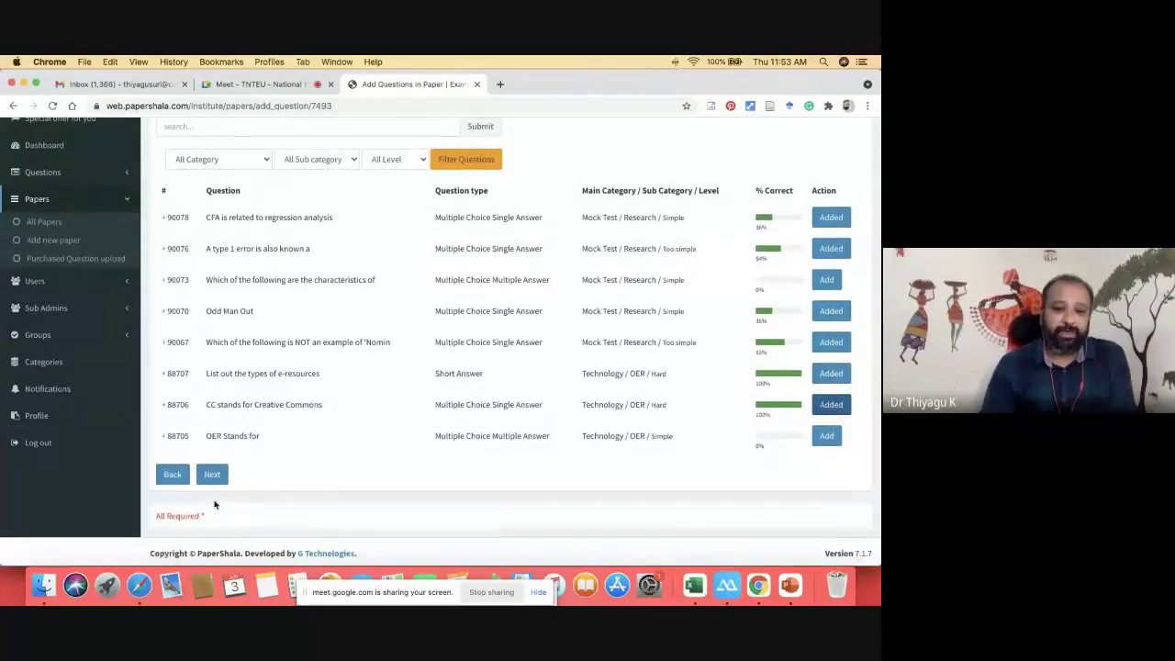
click(214, 476)
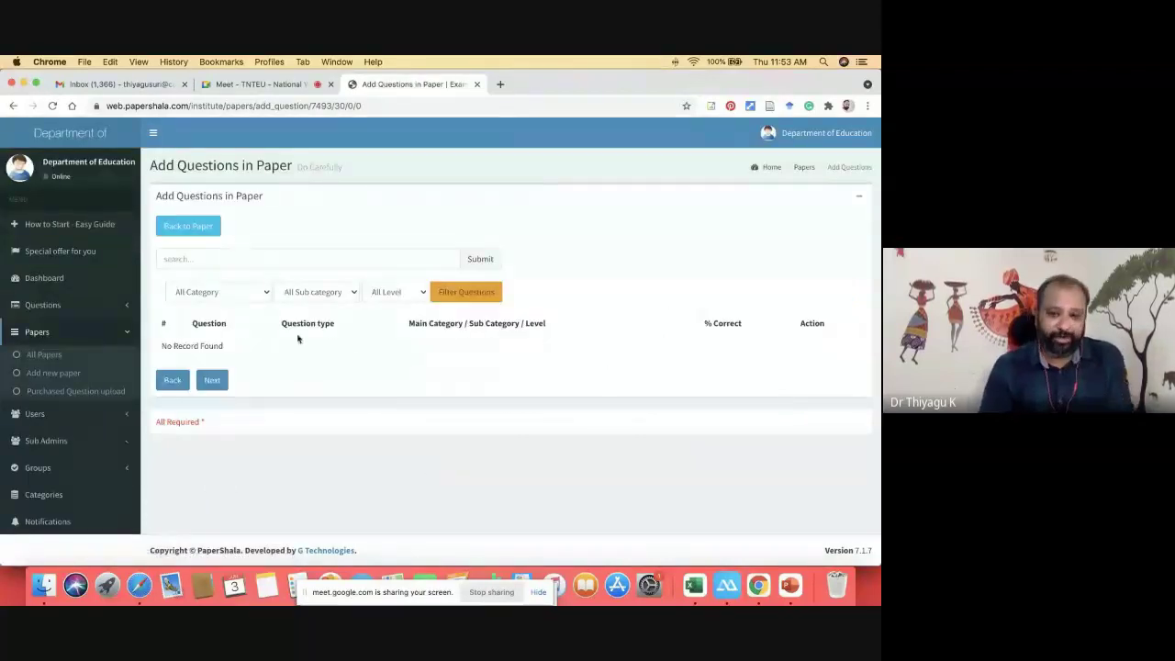
- Go from the dashboard to the list of all papers and activate "demo net nta exam"
click(61, 286)
scroll(297, 339, down, 3)
scroll(275, 293, up, 4)
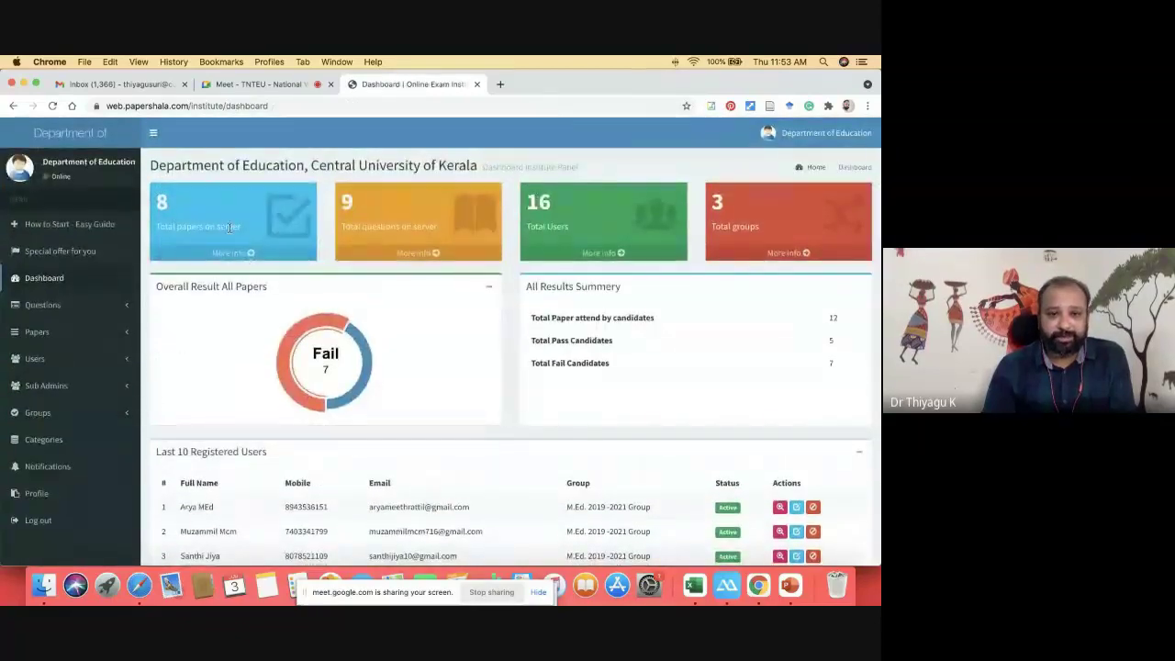
click(237, 254)
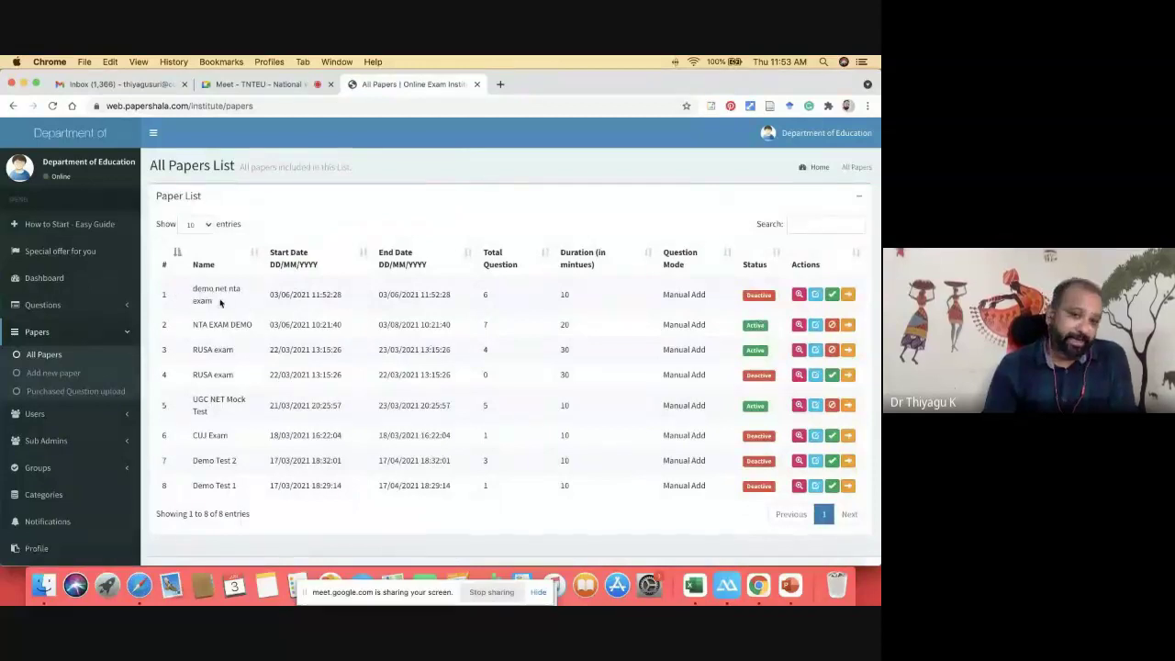
drag(220, 303, 192, 289)
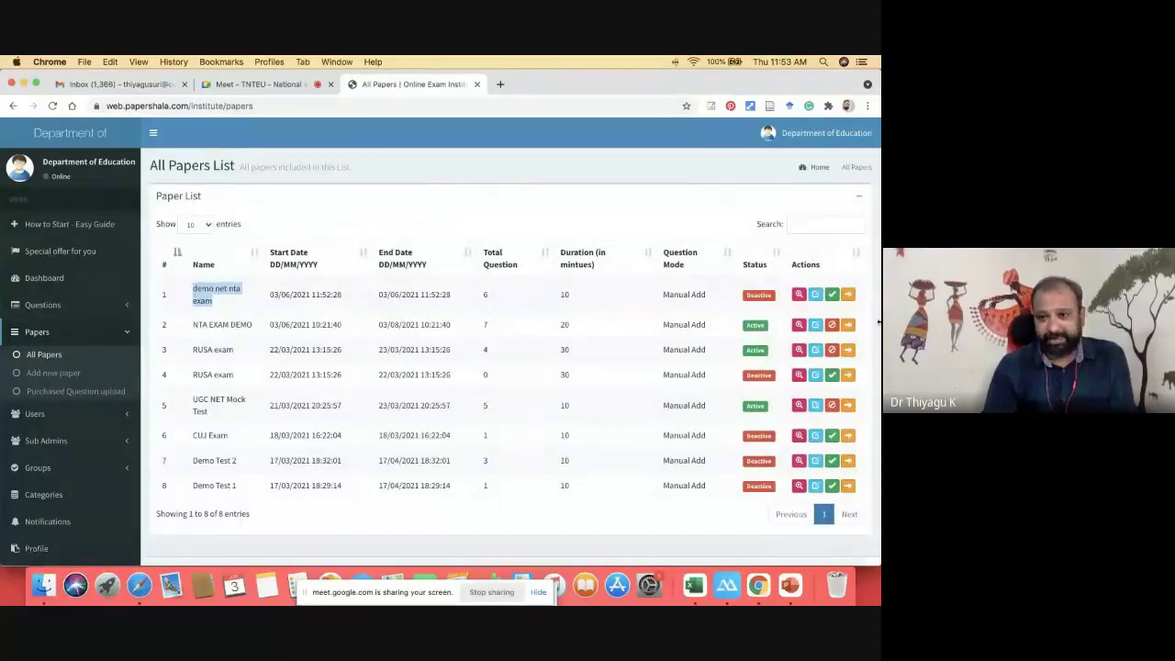
click(832, 295)
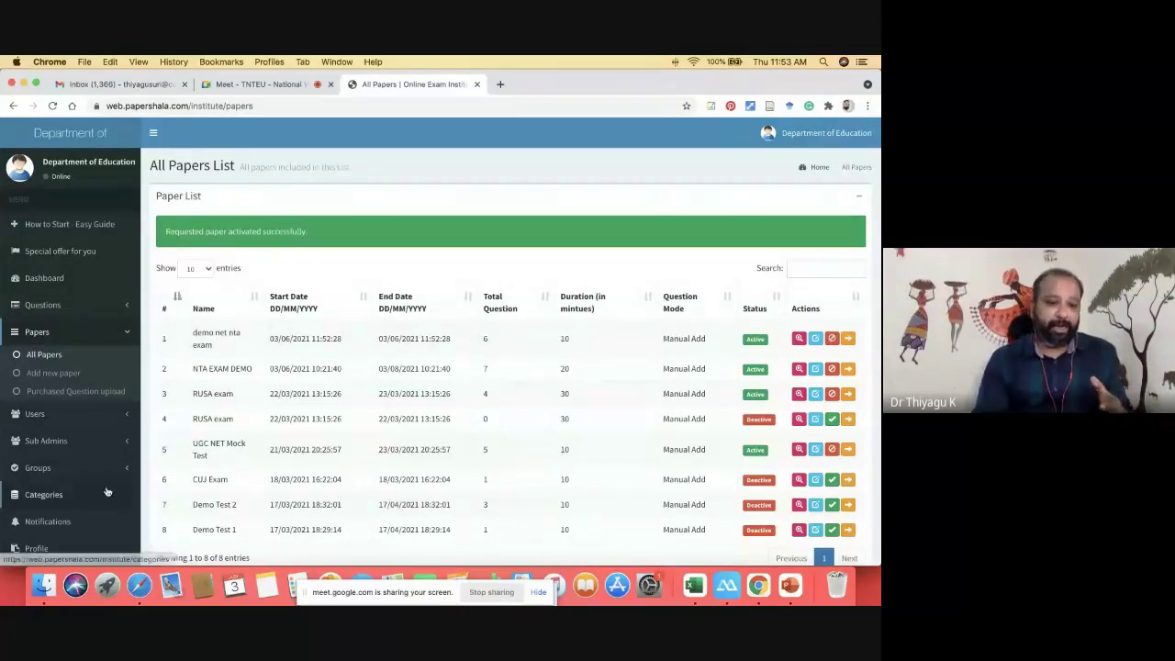
- View the form for adding a new user and the list of all registered users
scroll(89, 373, down, 2)
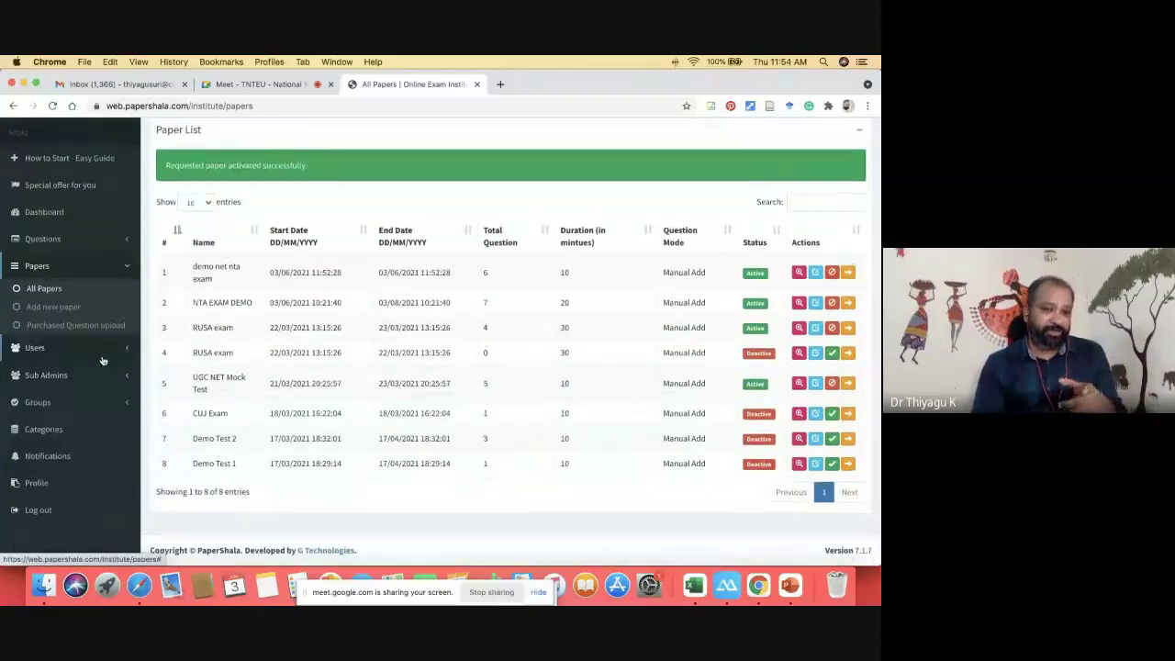
click(81, 347)
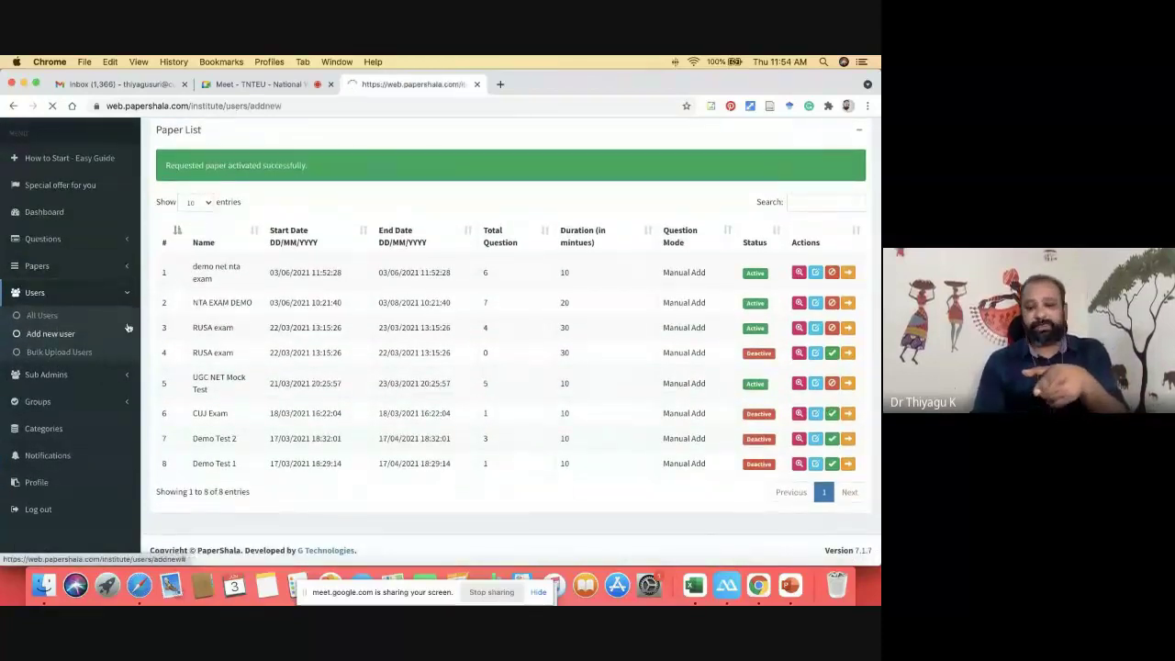
scroll(45, 335, down, 1)
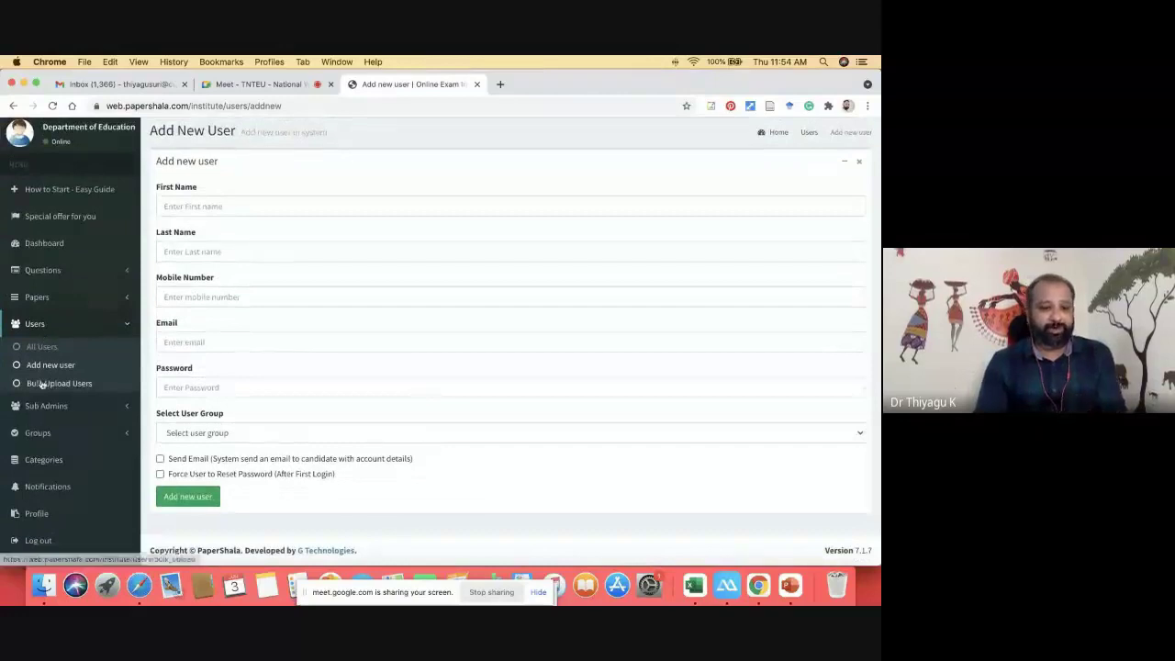
click(43, 347)
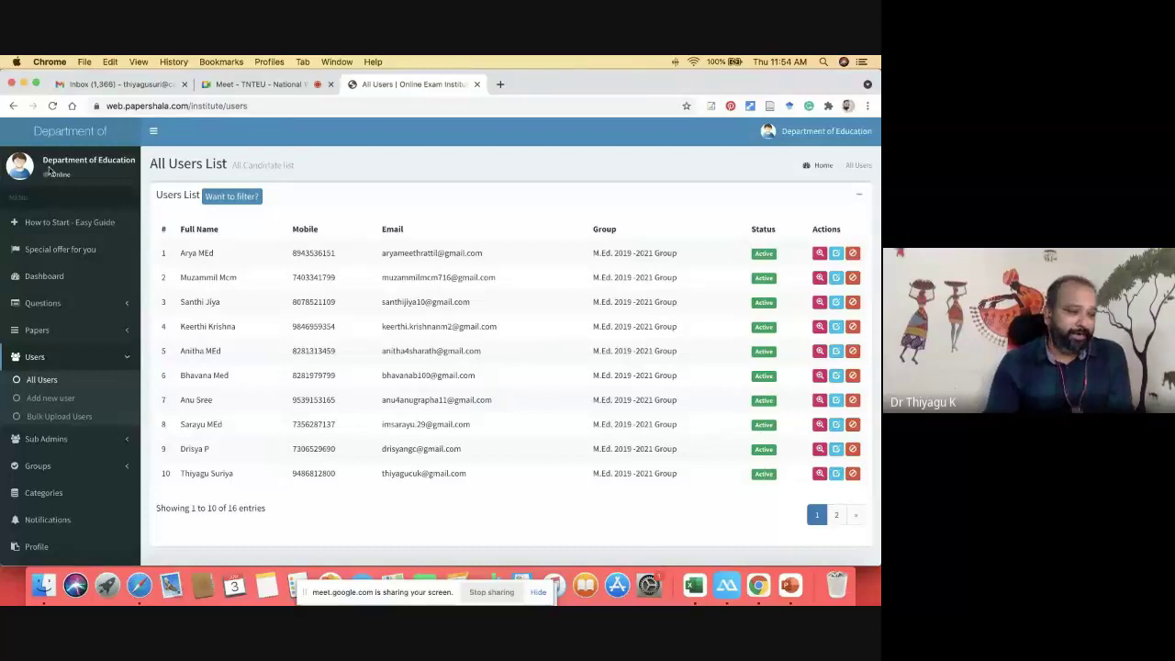
- Sign out of the institute account and sign in as a candidate with the saved e-mail and password and the captcha code
click(867, 134)
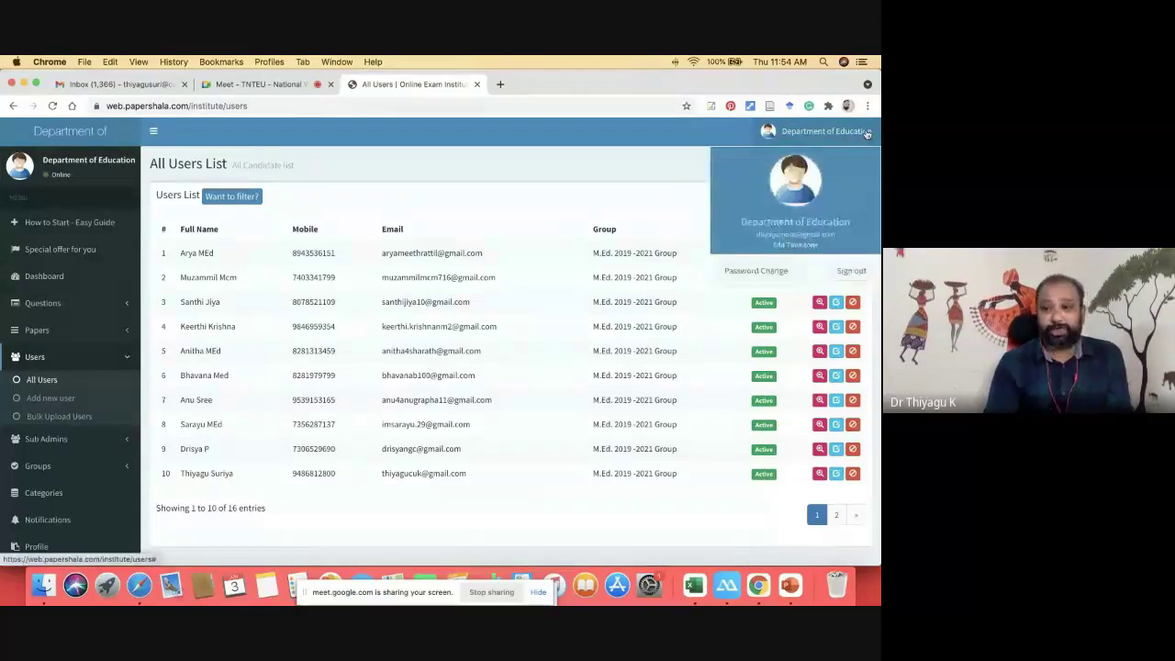
click(854, 271)
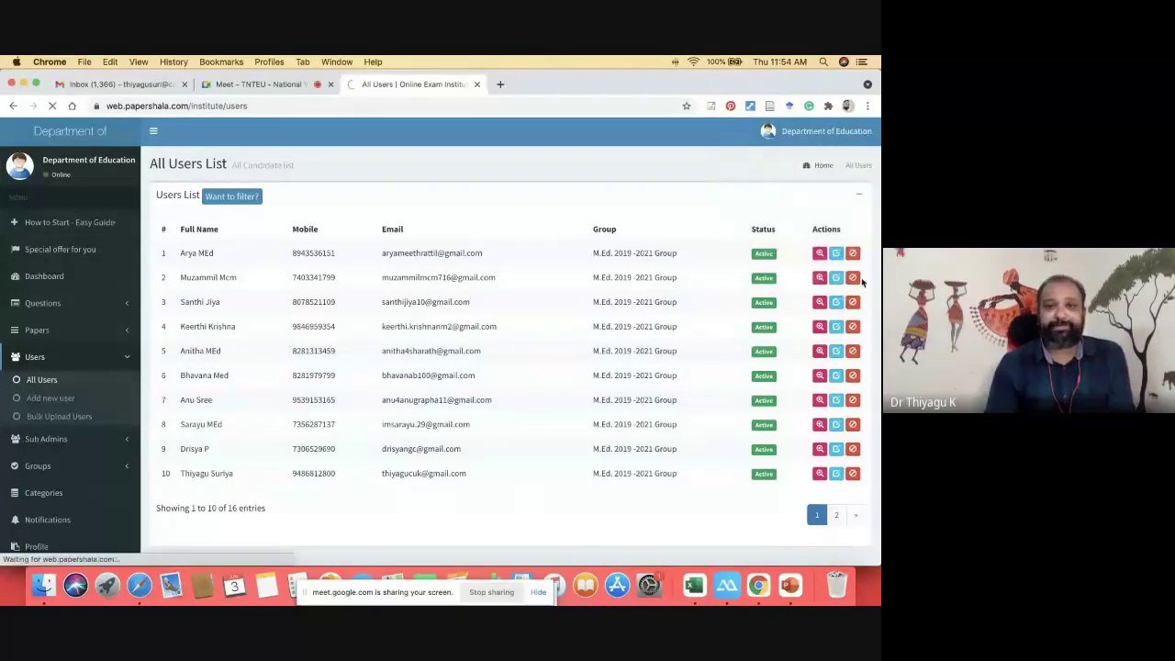
click(461, 274)
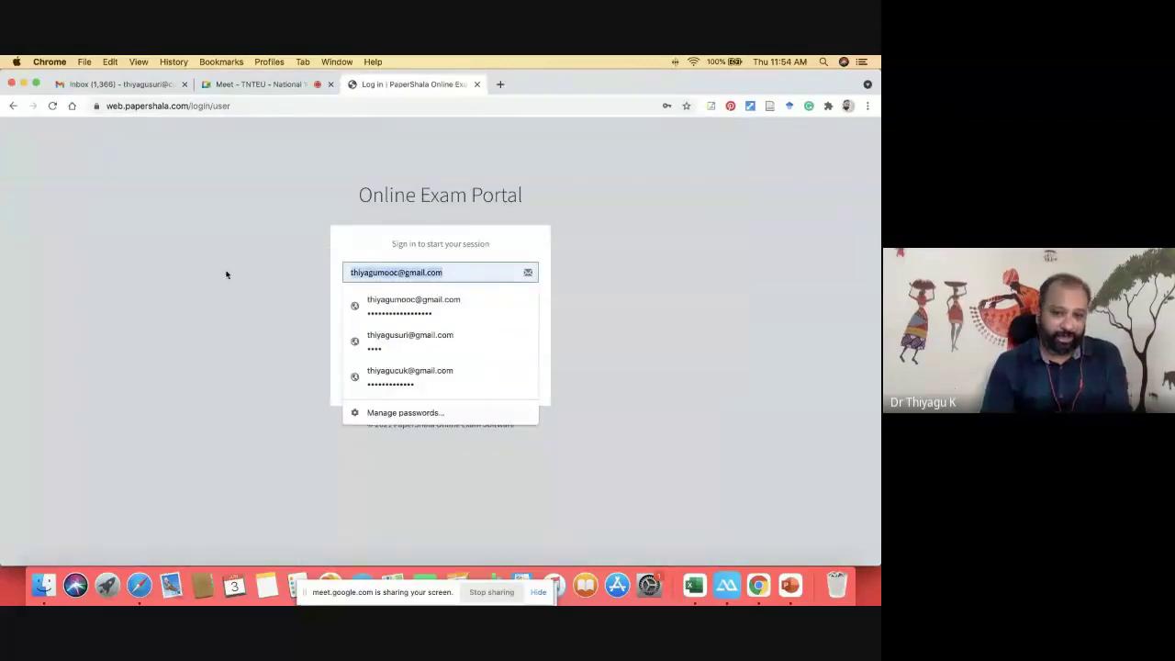
click(427, 378)
click(488, 337)
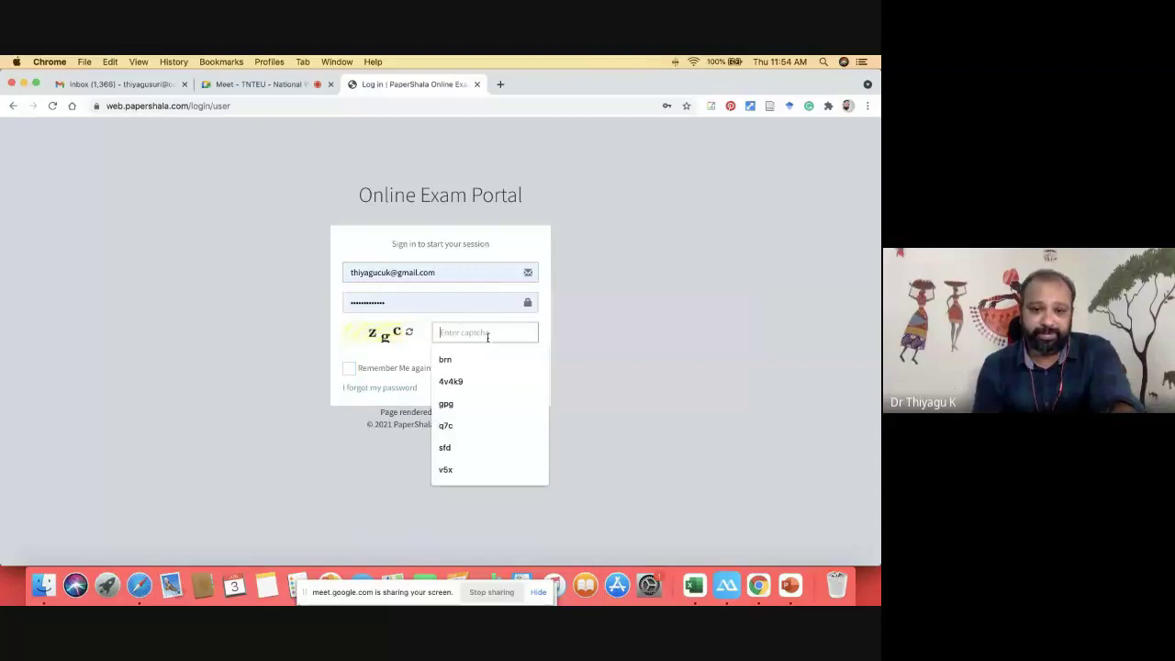
text(zgc)
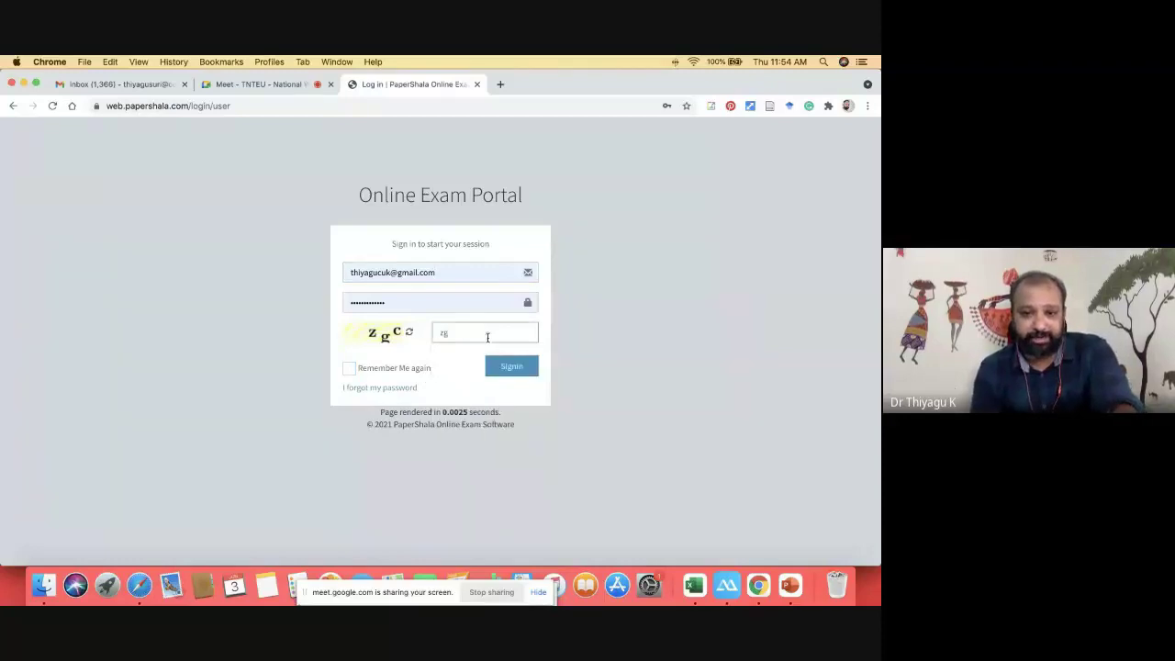
click(519, 367)
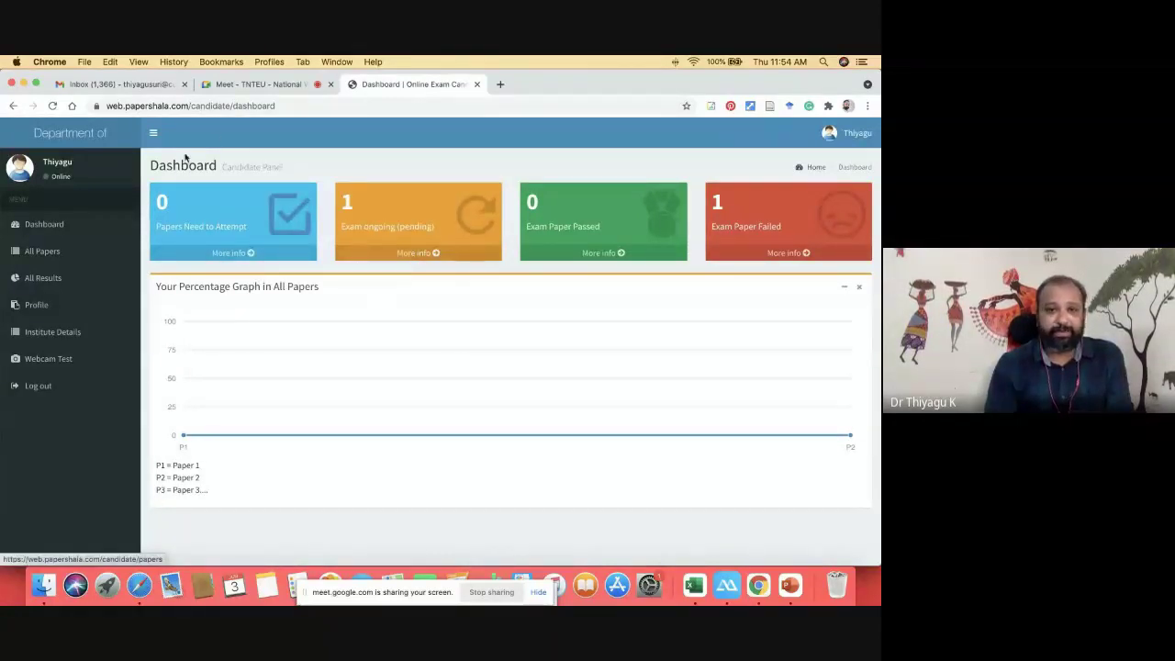
- Reload the candidate dashboard and open the paper list from the ongoing exams summary
click(303, 104)
key(Return)
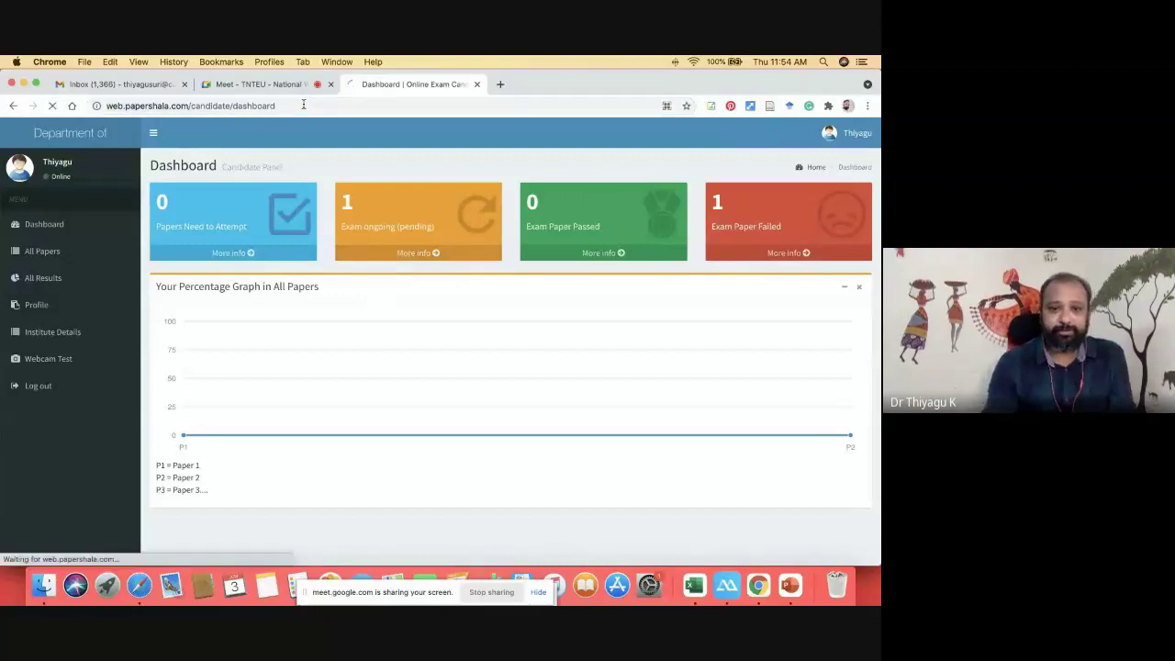
click(411, 254)
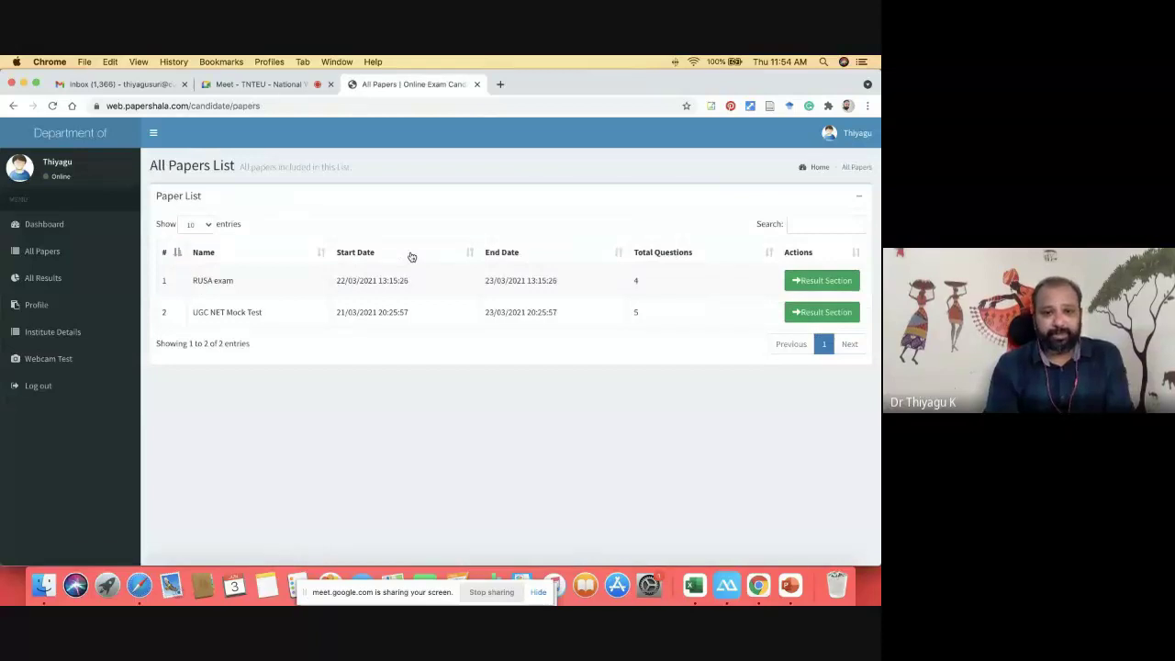
- Sign out of the current candidate account and sign in as the other candidate with the saved e-mail, password and captcha code
click(855, 143)
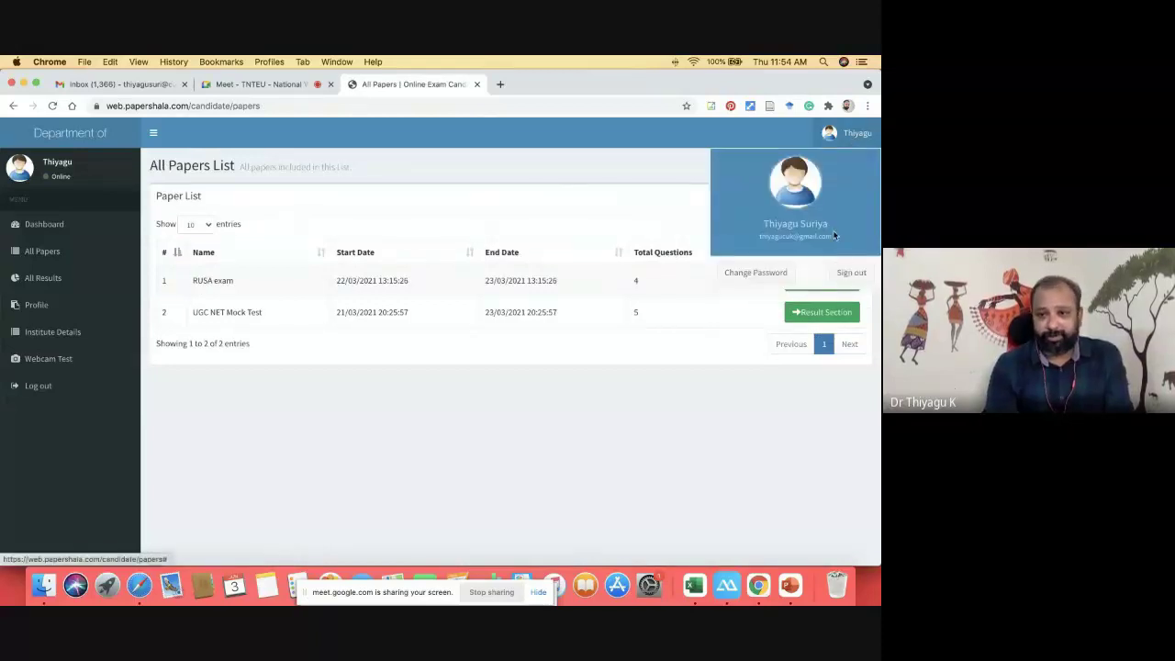
click(846, 280)
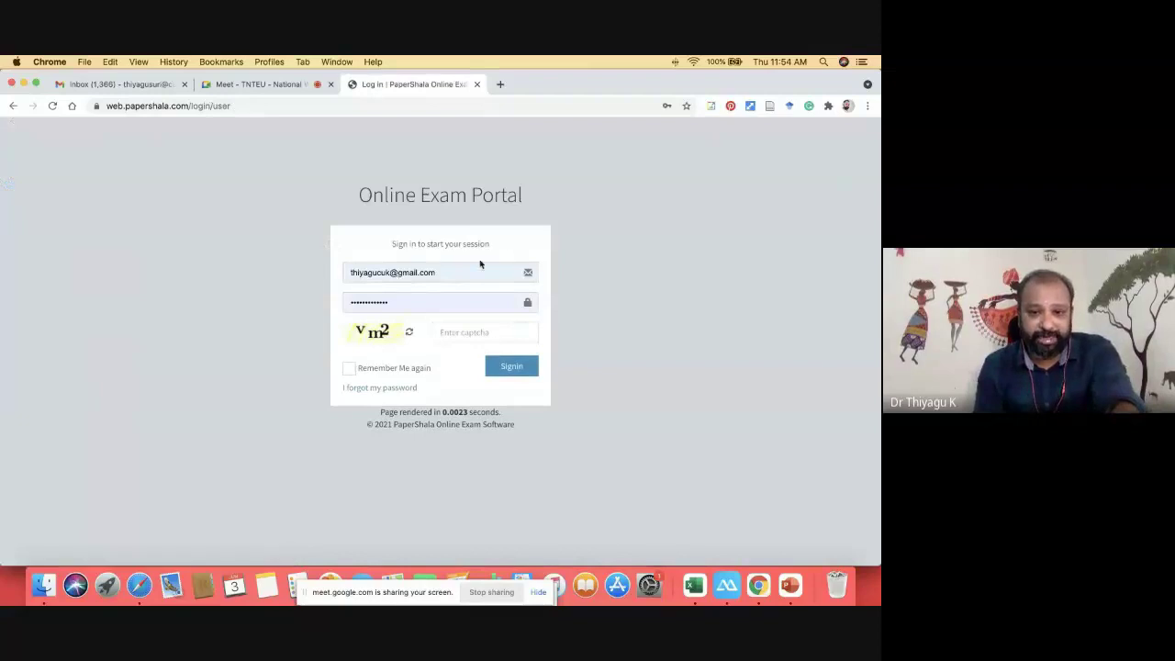
click(479, 270)
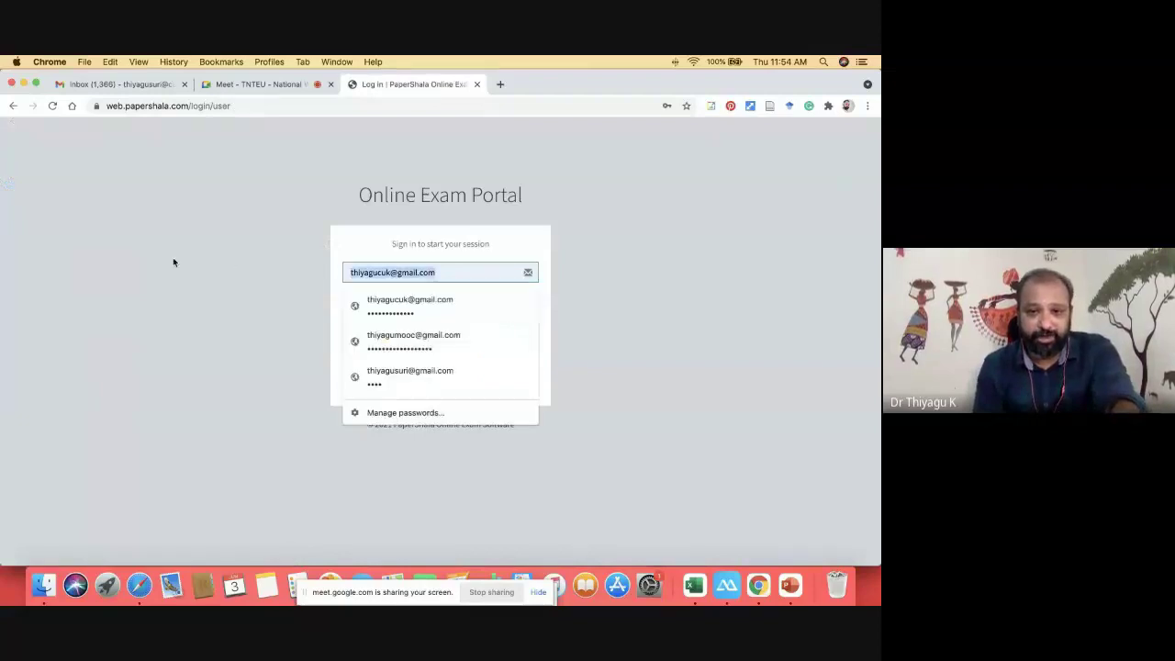
click(376, 373)
click(490, 336)
text(vm2)
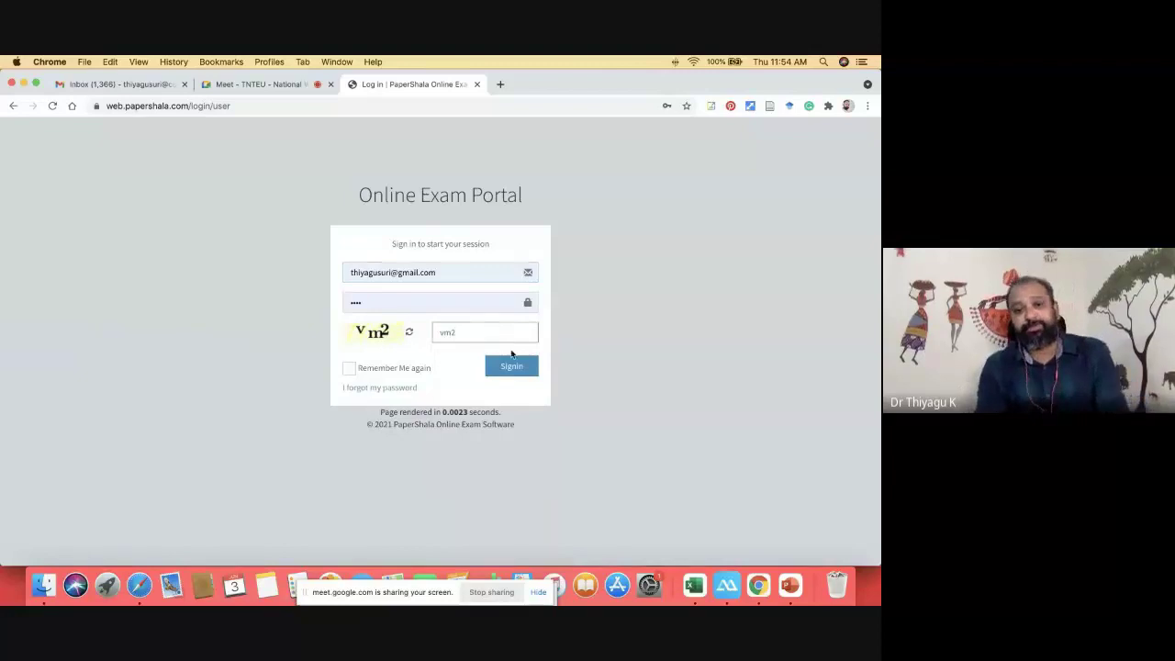
click(513, 370)
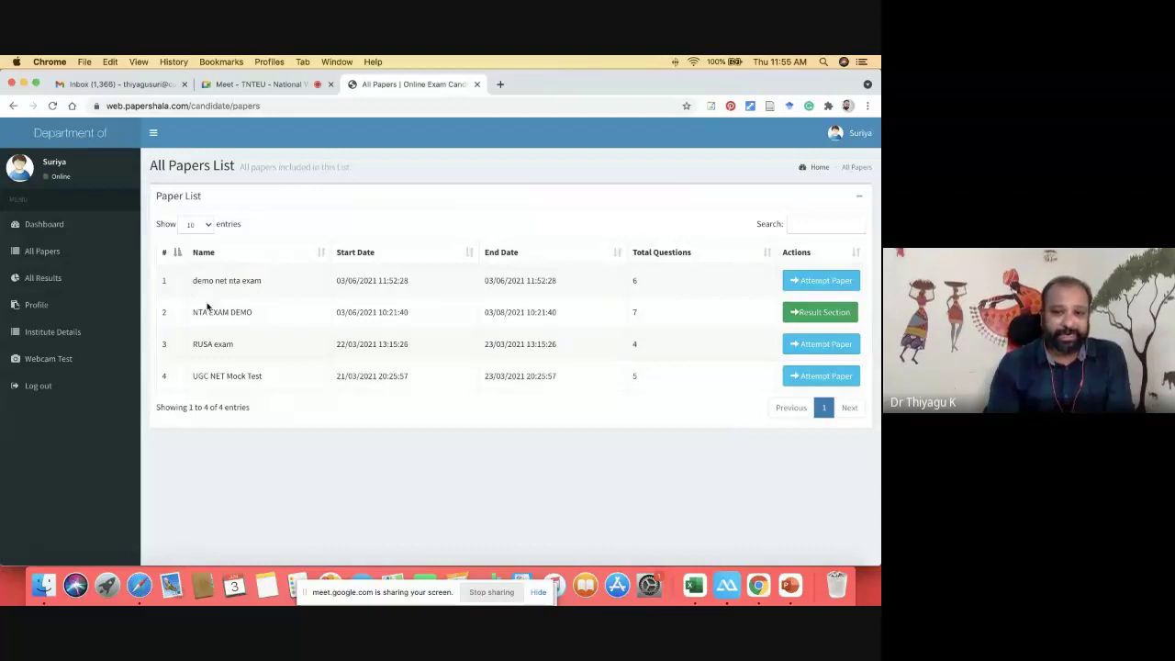
- Open the details of the paper "demo net nta exam" and try to start it
click(846, 283)
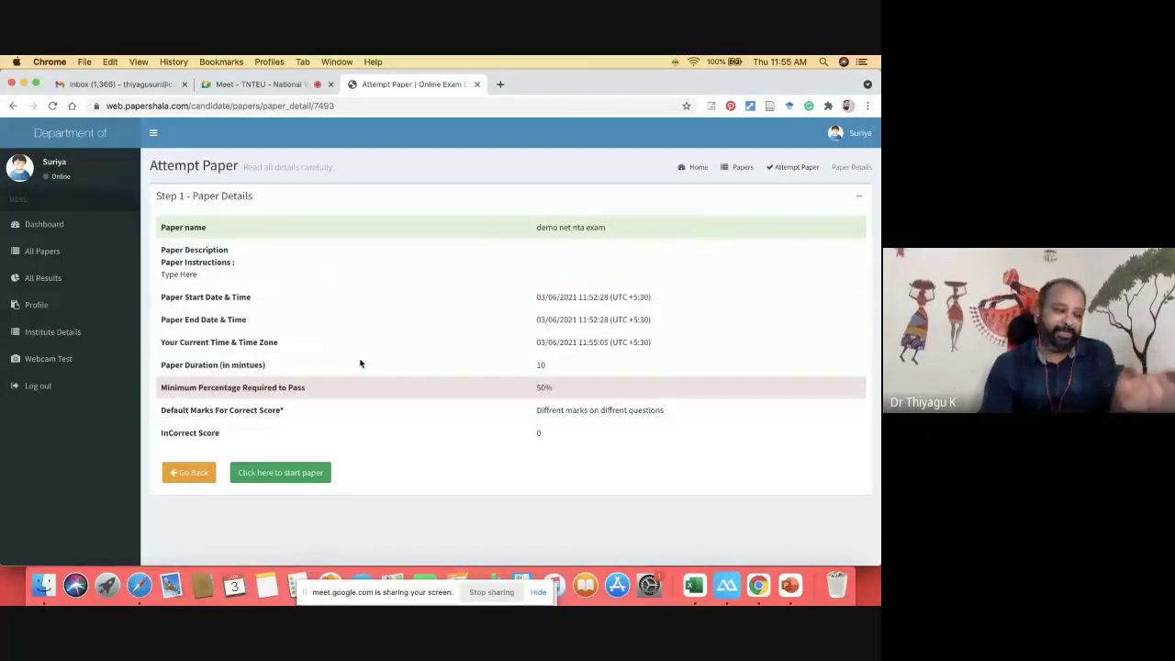
click(315, 472)
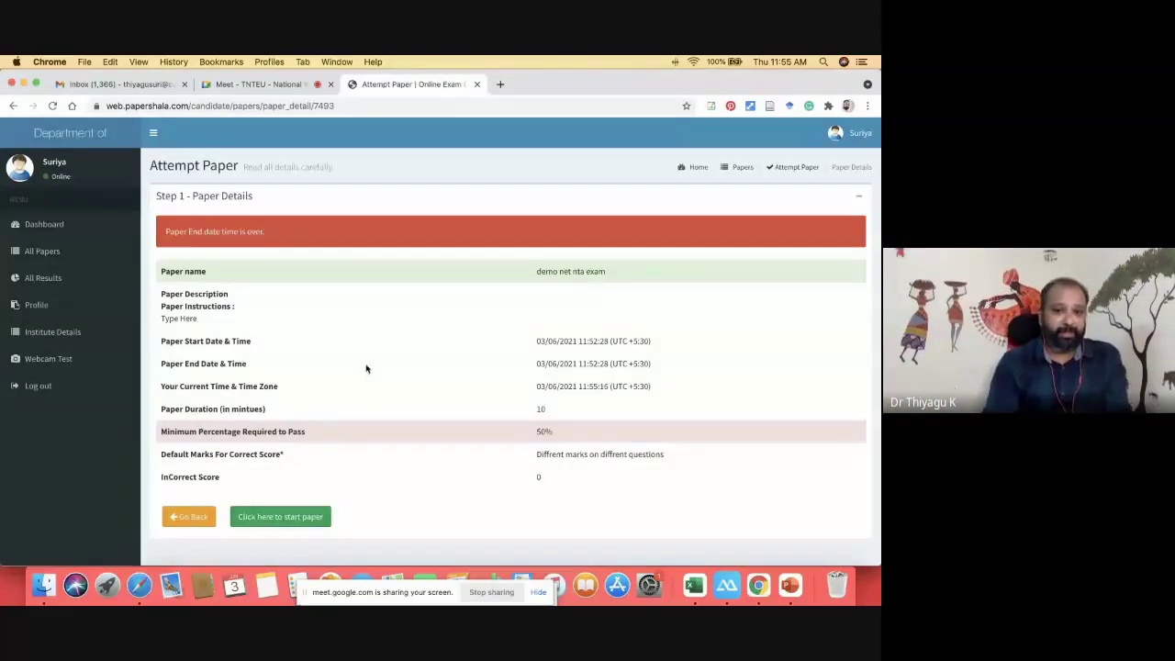
scroll(344, 386, down, 4)
scroll(296, 483, up, 4)
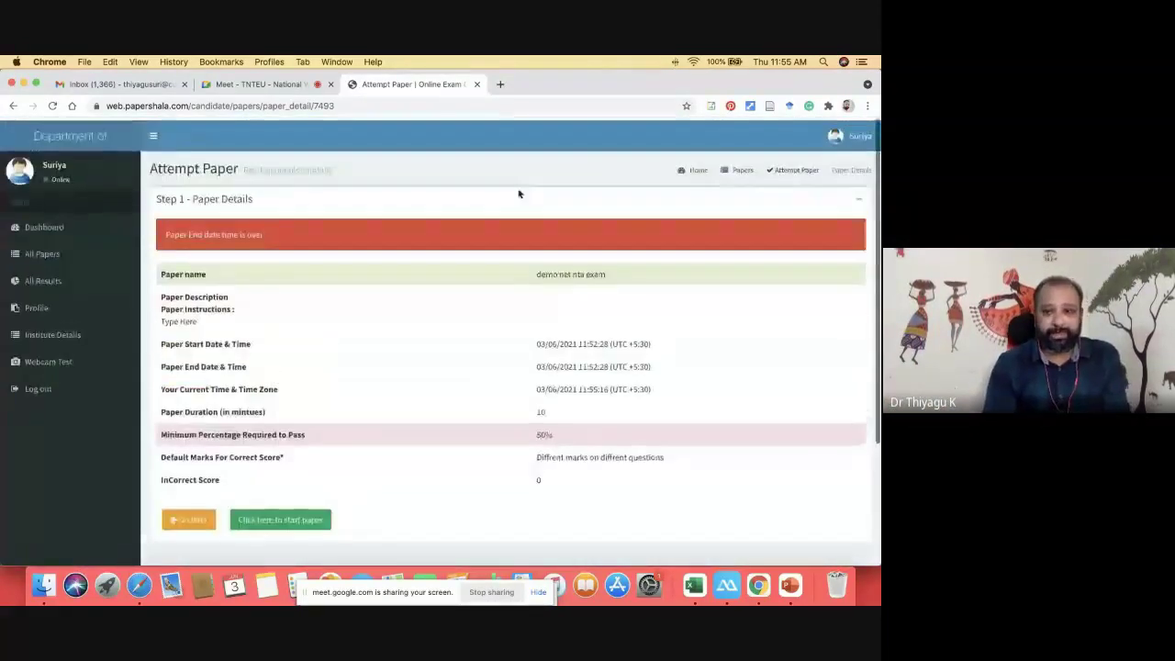
- Sign out of the candidate account and sign in to the institute account with the saved e-mail, password and captcha code
click(854, 136)
click(845, 275)
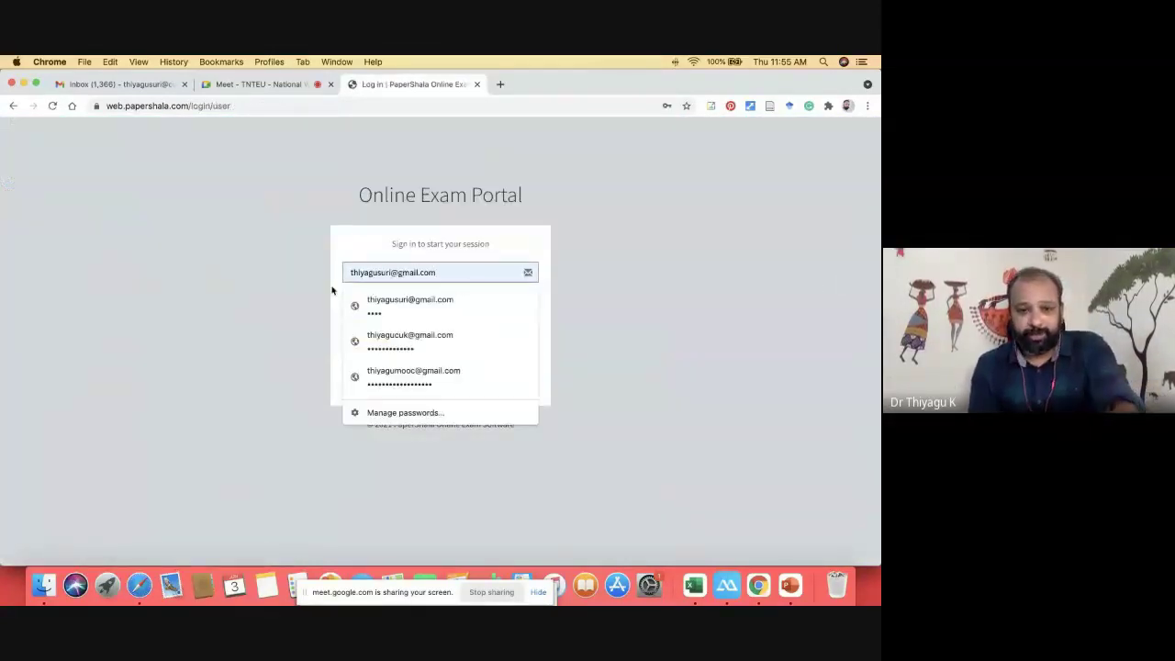
click(408, 375)
click(478, 335)
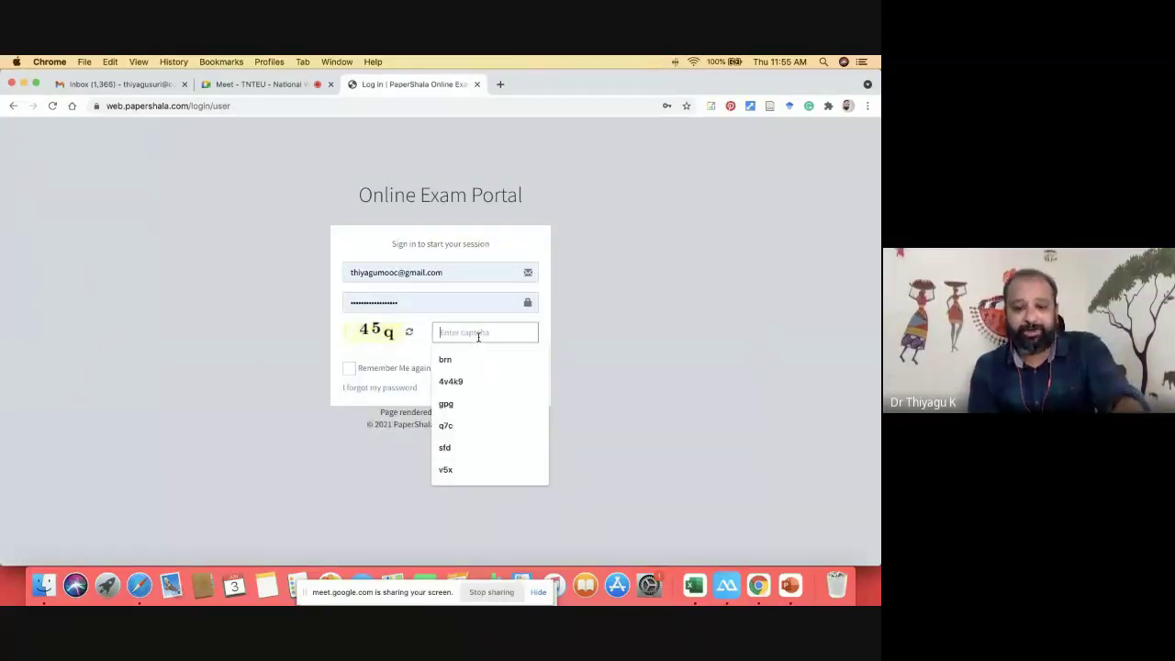
text(45q)
click(506, 365)
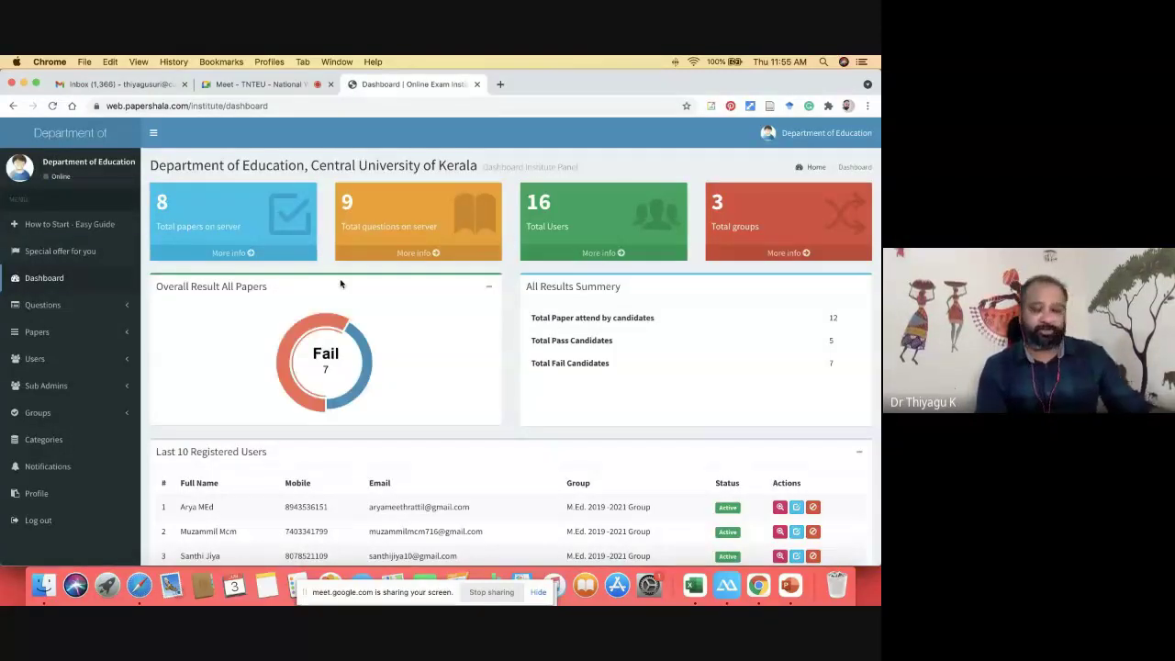
scroll(304, 288, down, 2)
scroll(194, 204, up, 2)
click(237, 254)
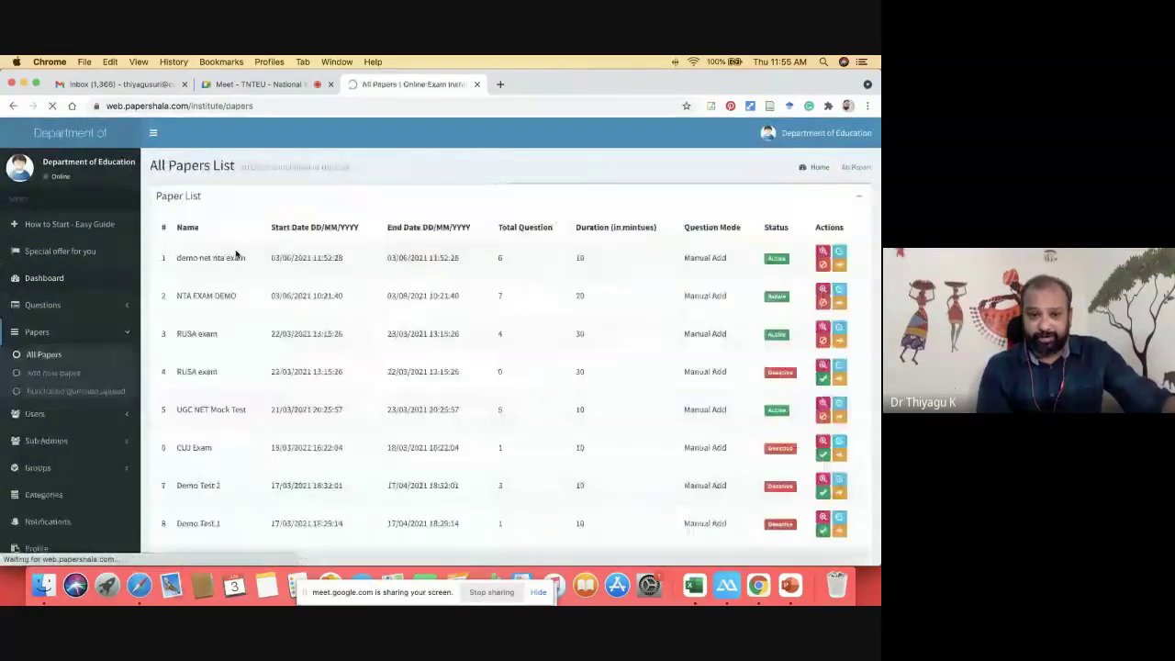
click(815, 297)
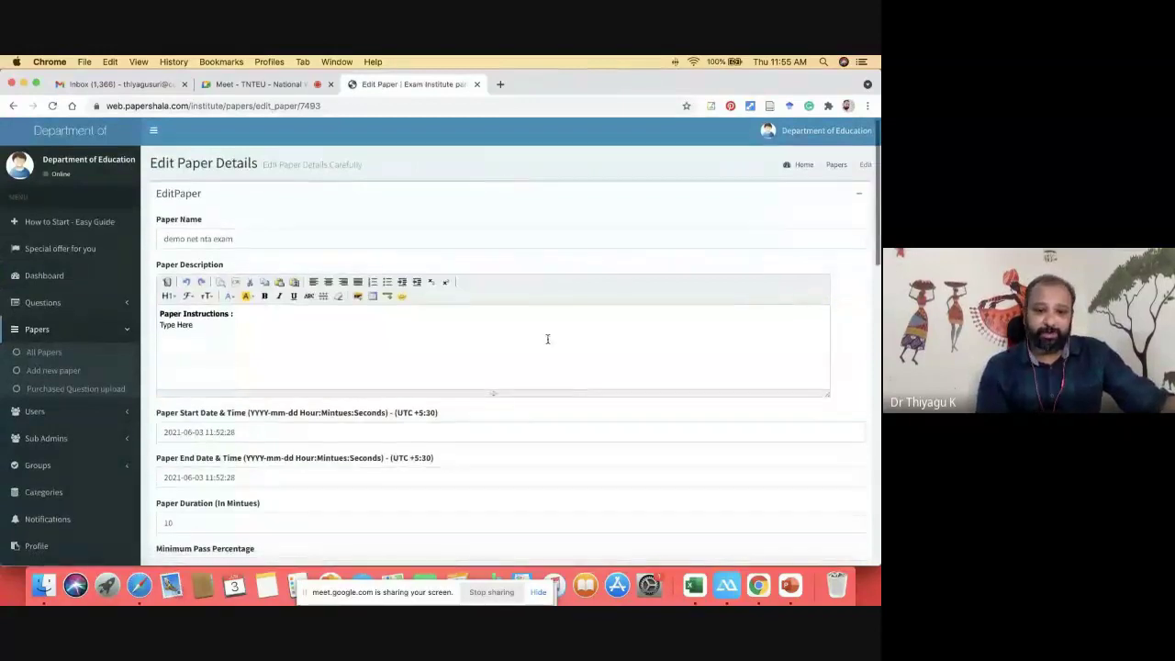
scroll(248, 340, down, 3)
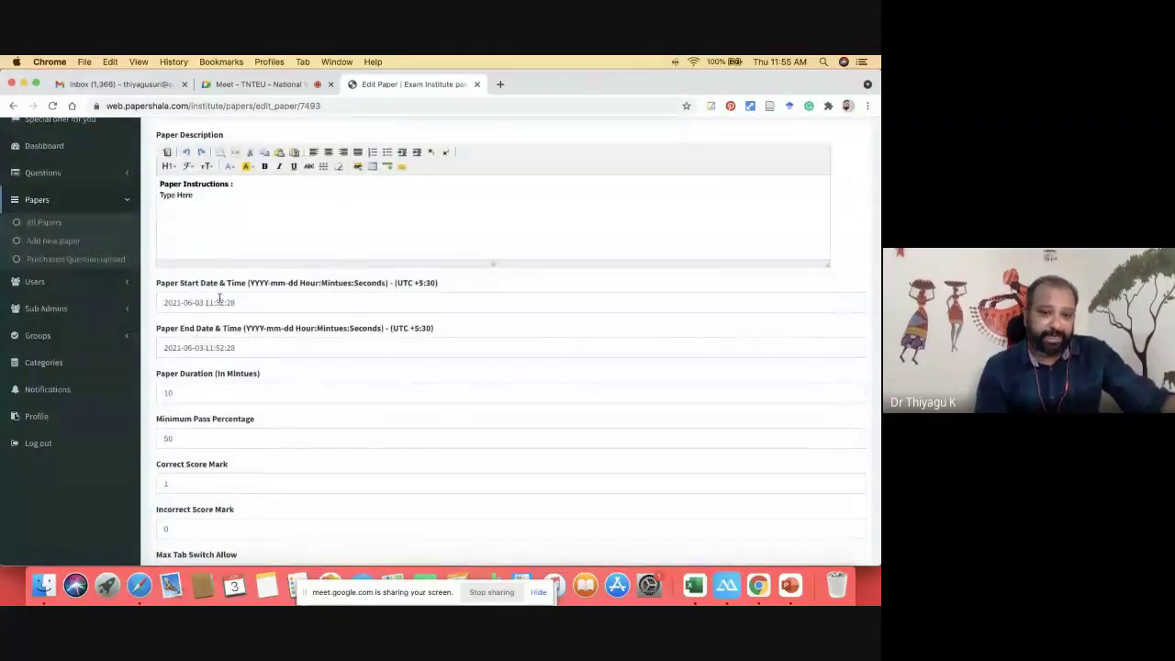
click(190, 346)
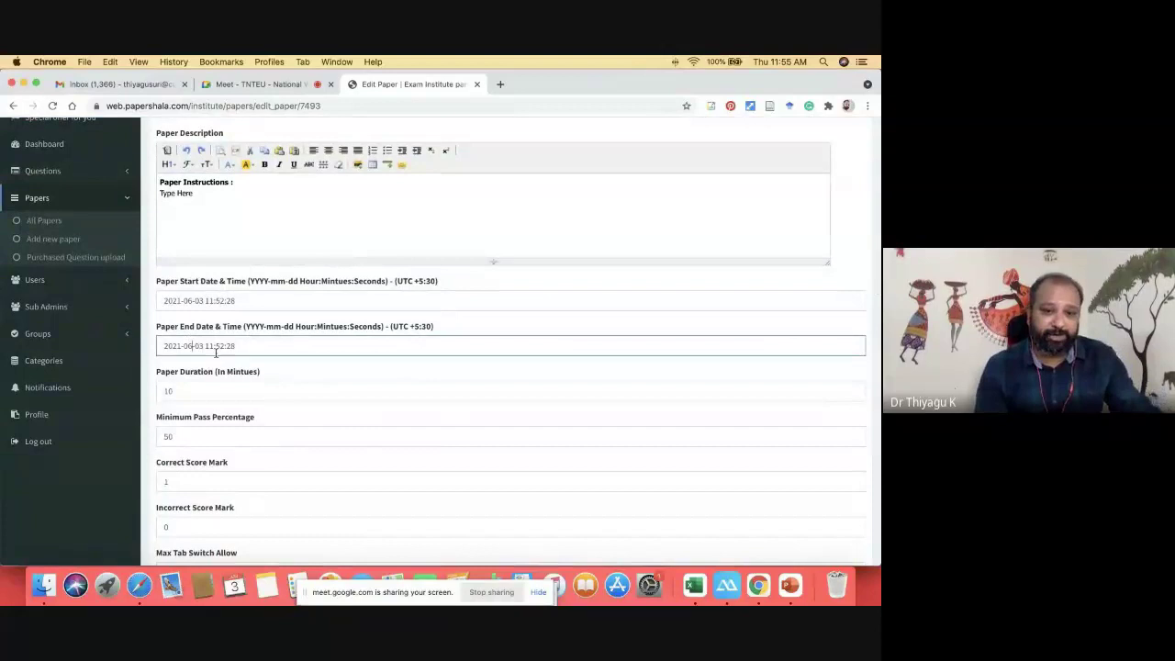
key(BackSpace)
text(8)
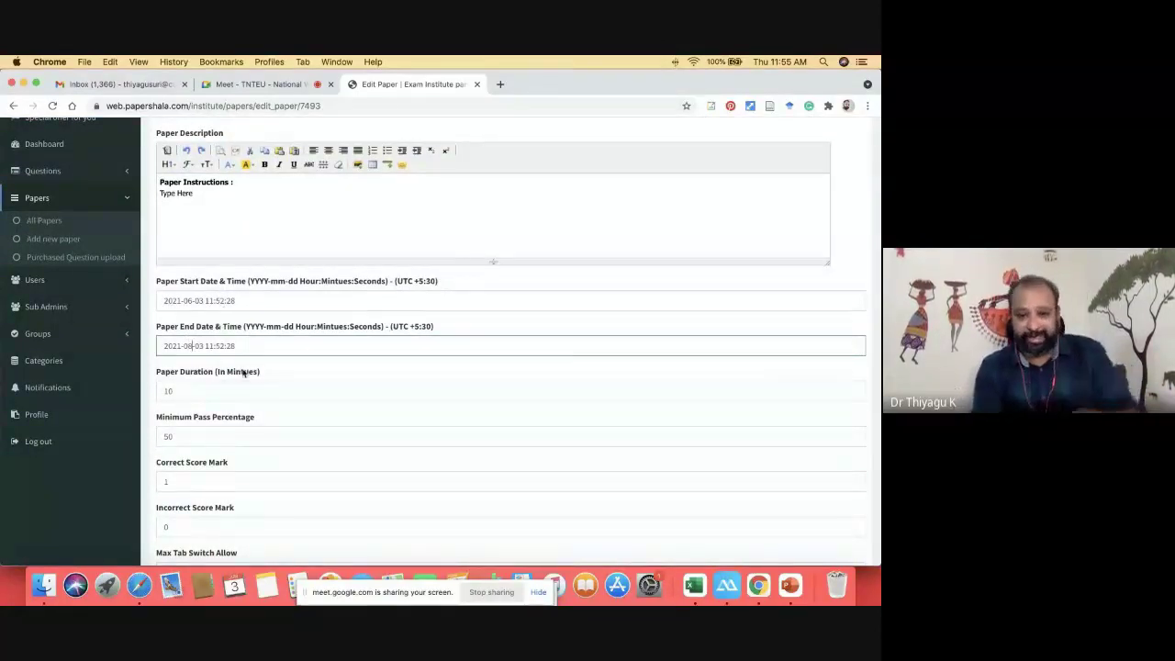
scroll(245, 373, down, 15)
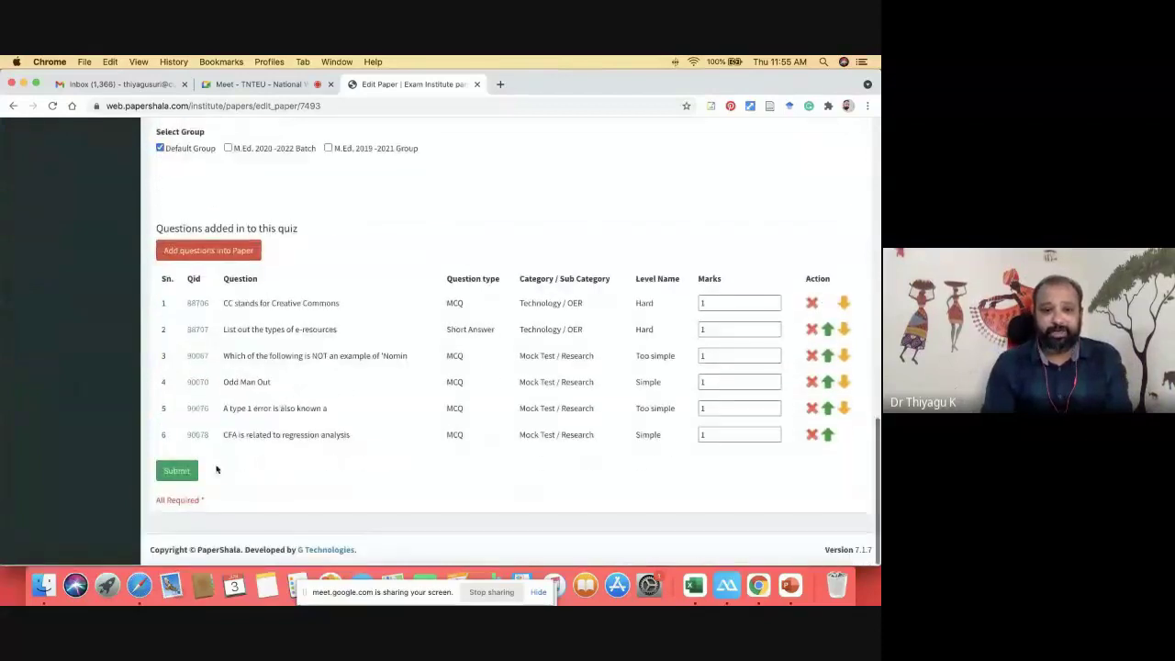
click(183, 477)
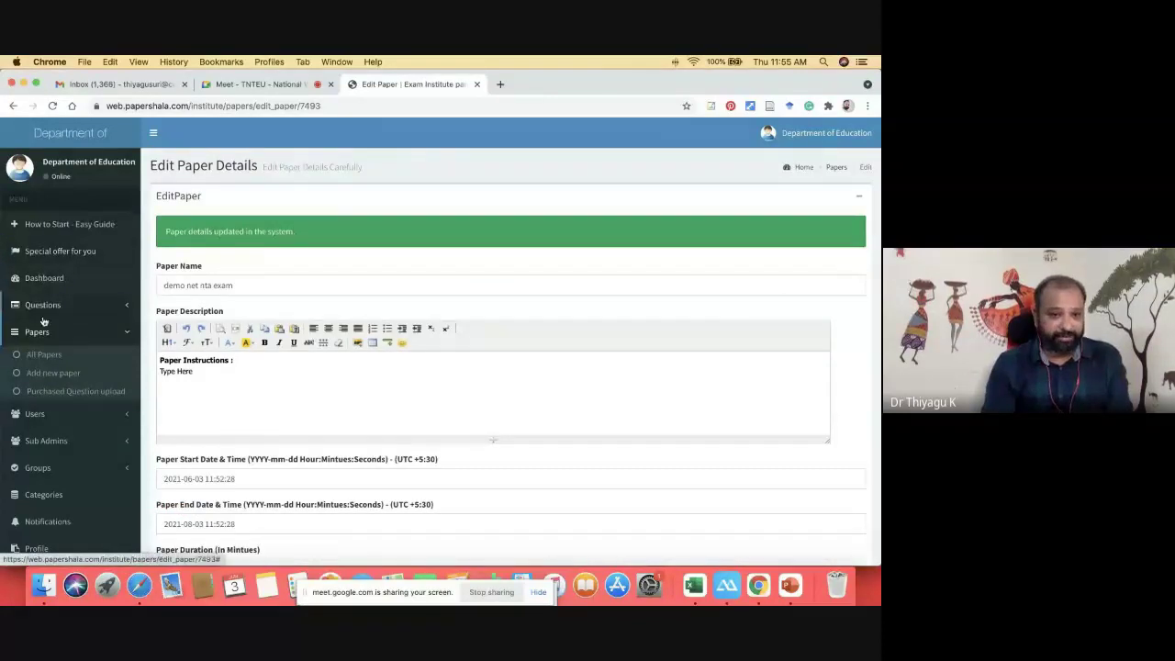
- Return to the dashboard and check the dates and status of "demo net nta exam" in the list of all papers
click(55, 281)
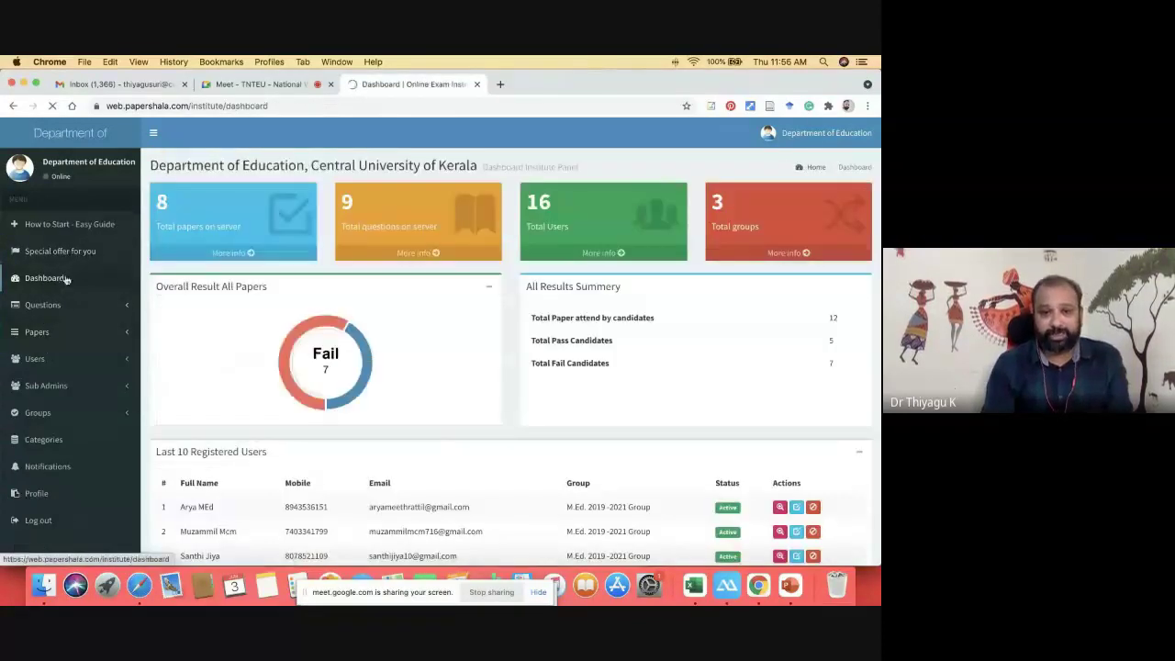
scroll(264, 340, down, 1)
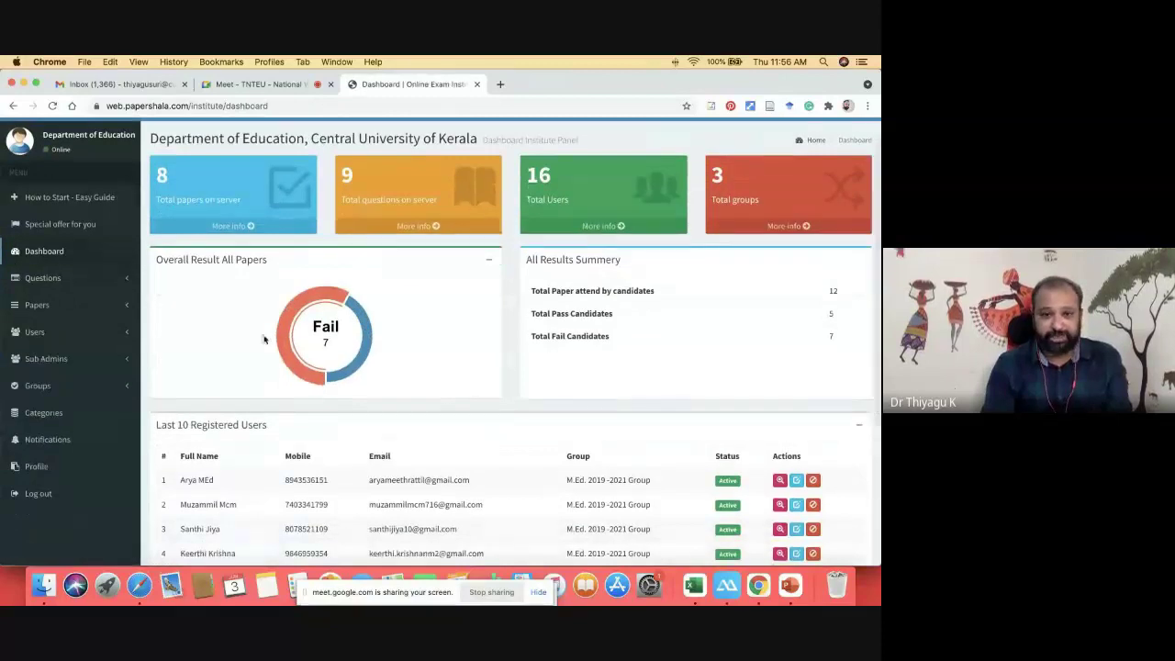
click(254, 227)
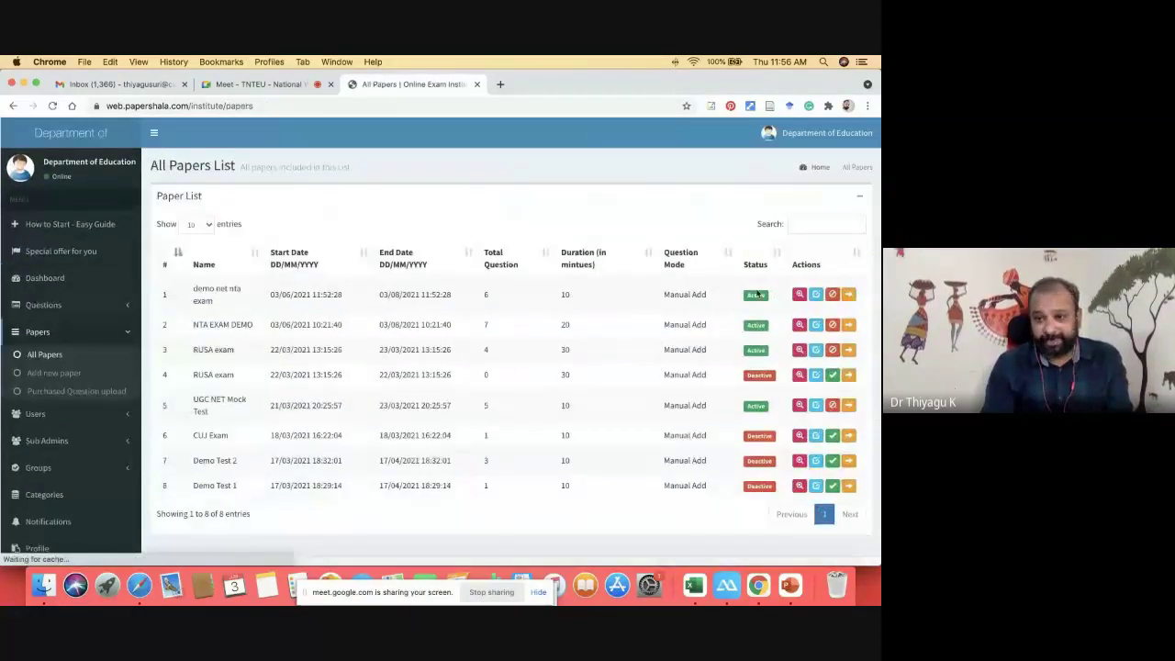
scroll(585, 297, down, 1)
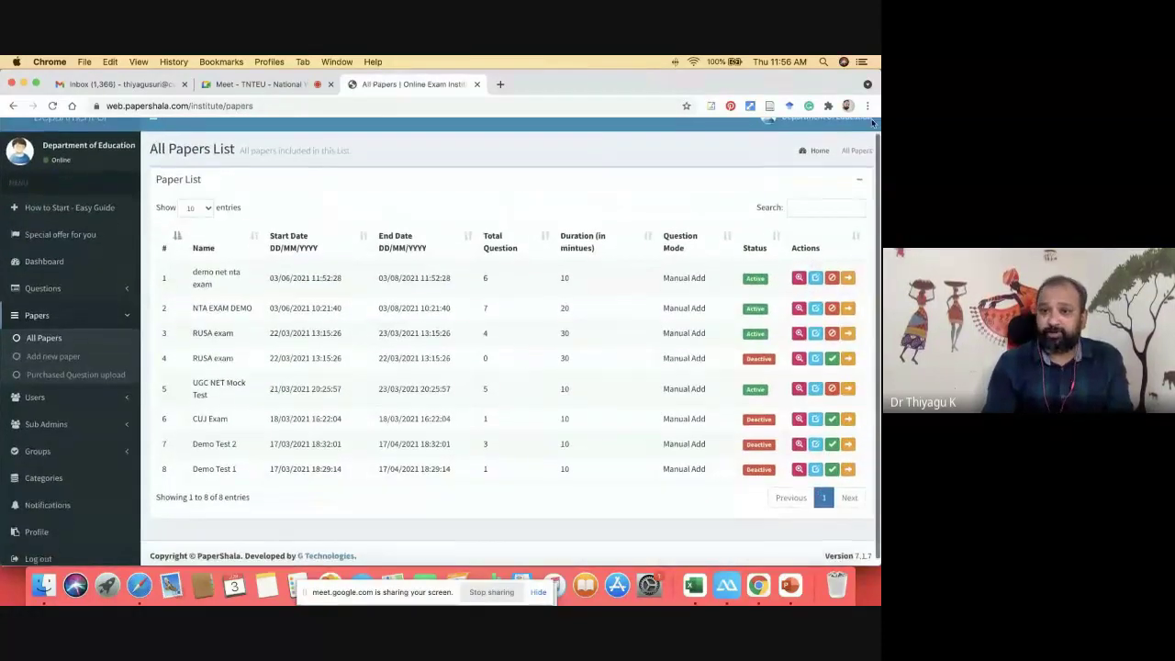
scroll(872, 122, up, 1)
- Sign out of the institute account and sign back in as the exam candidate with the saved e-mail, password and captcha code
click(827, 133)
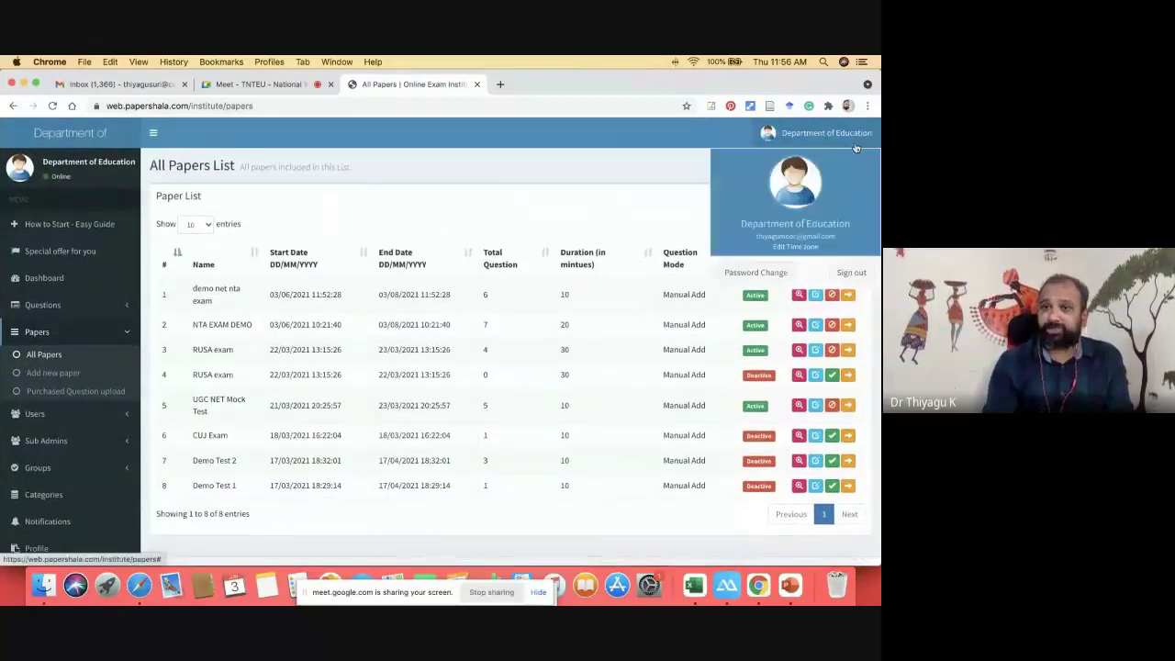
click(849, 273)
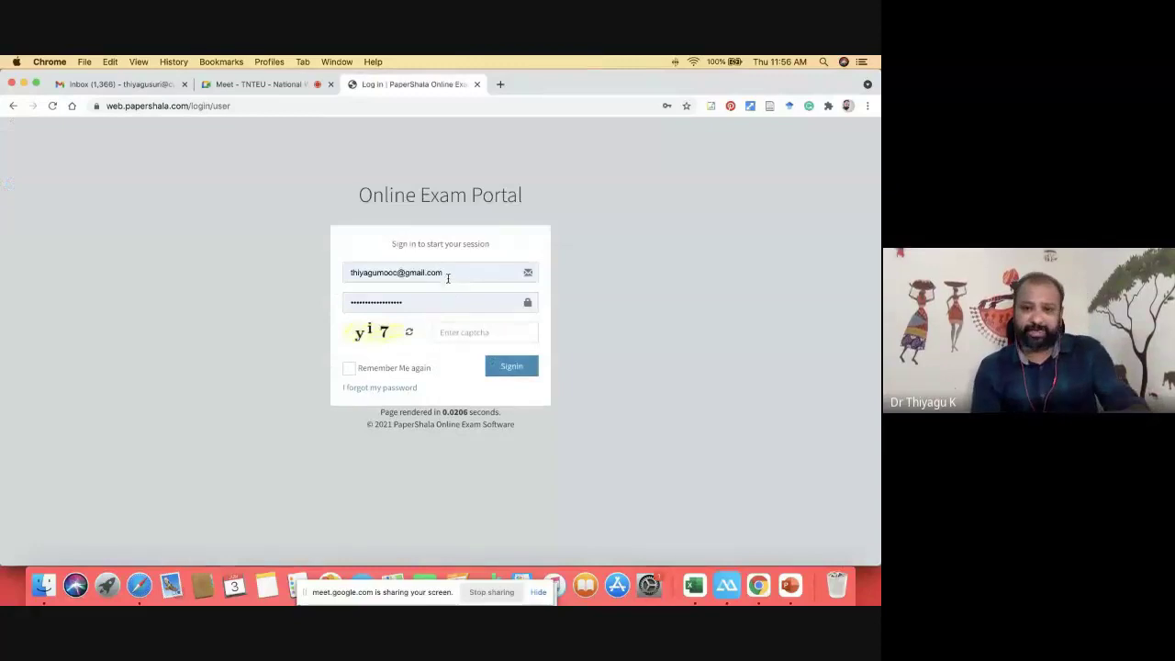
click(448, 278)
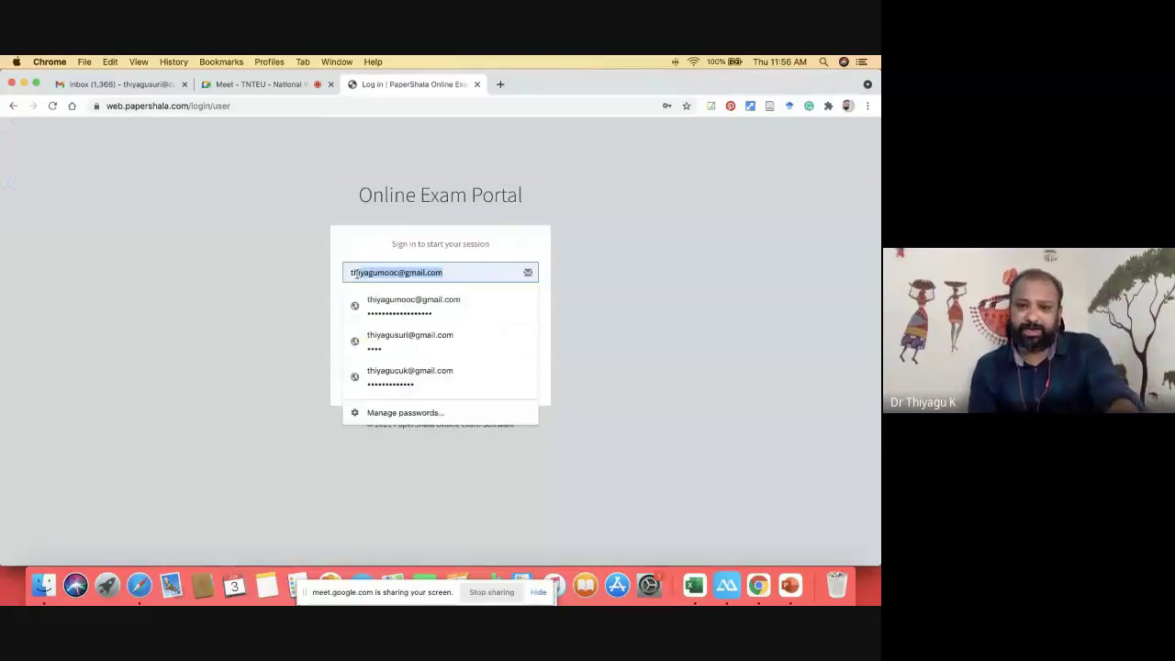
click(430, 347)
click(451, 334)
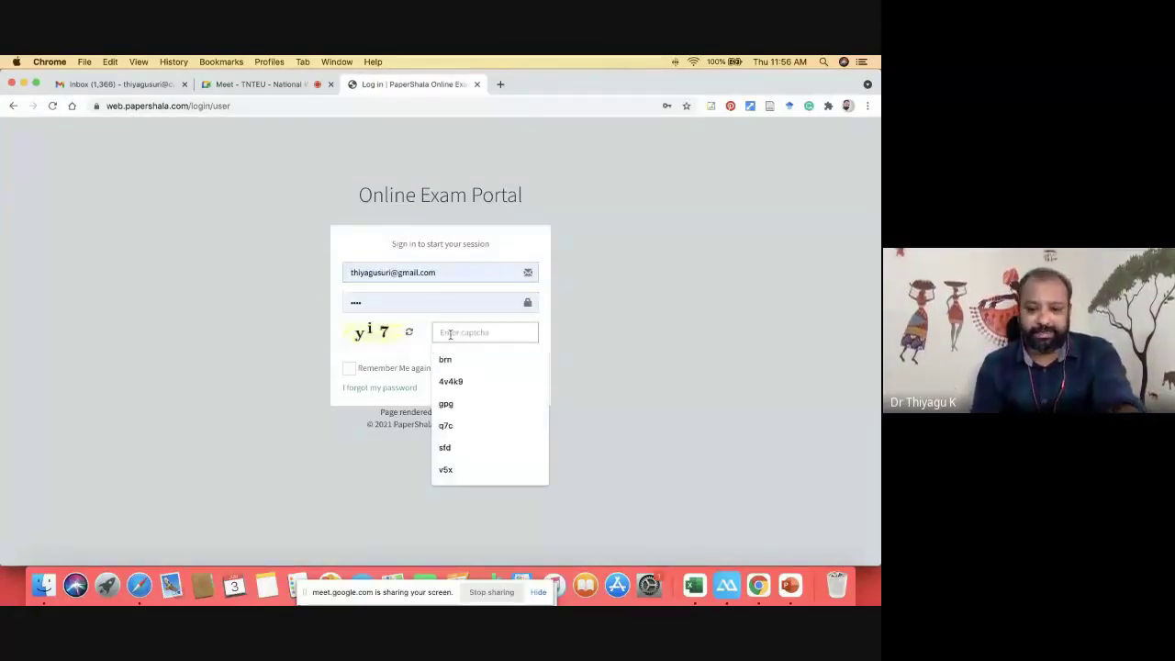
text(yi7)
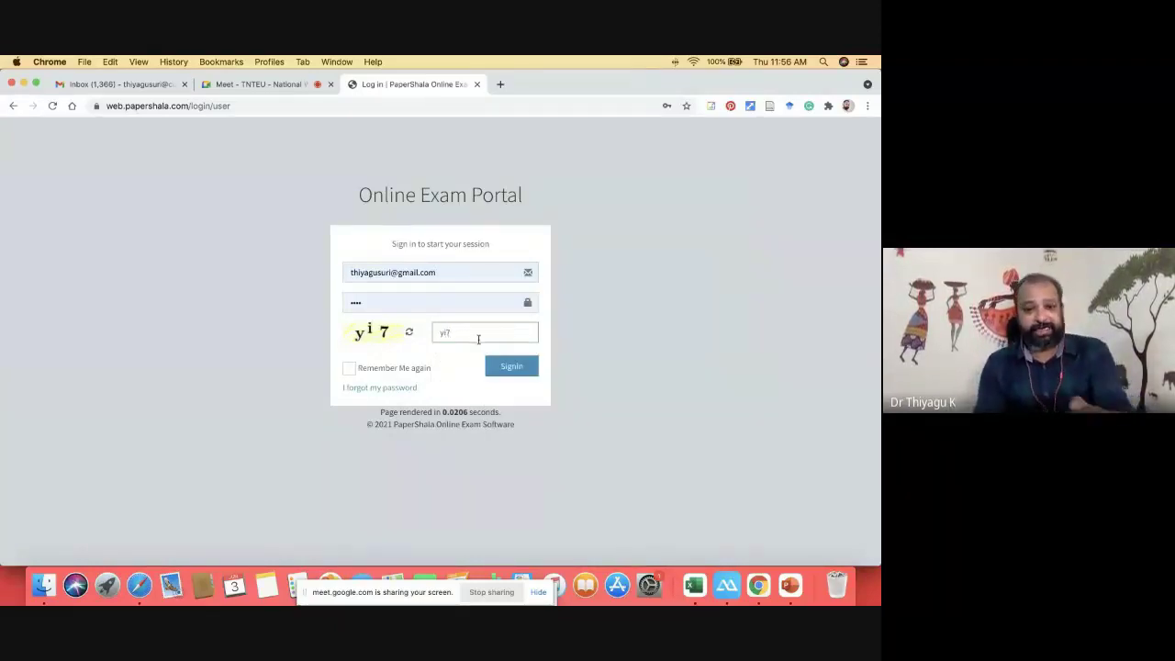
click(509, 367)
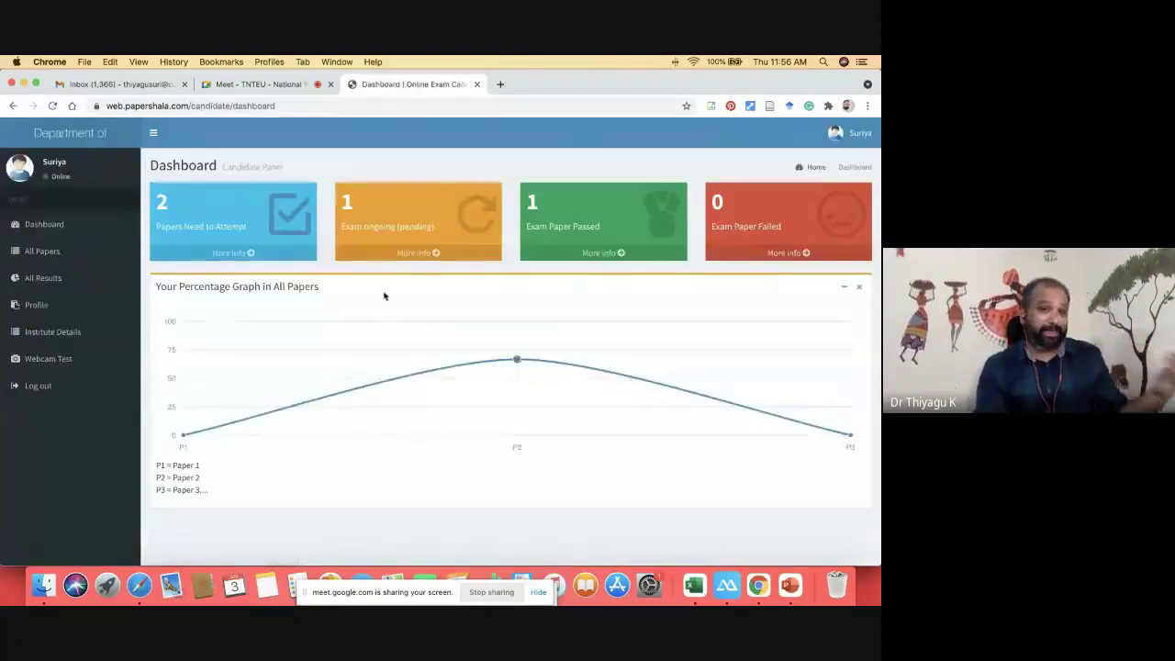
- Open "demo net nta exam" from the papers that need to be attempted and start the paper
click(250, 254)
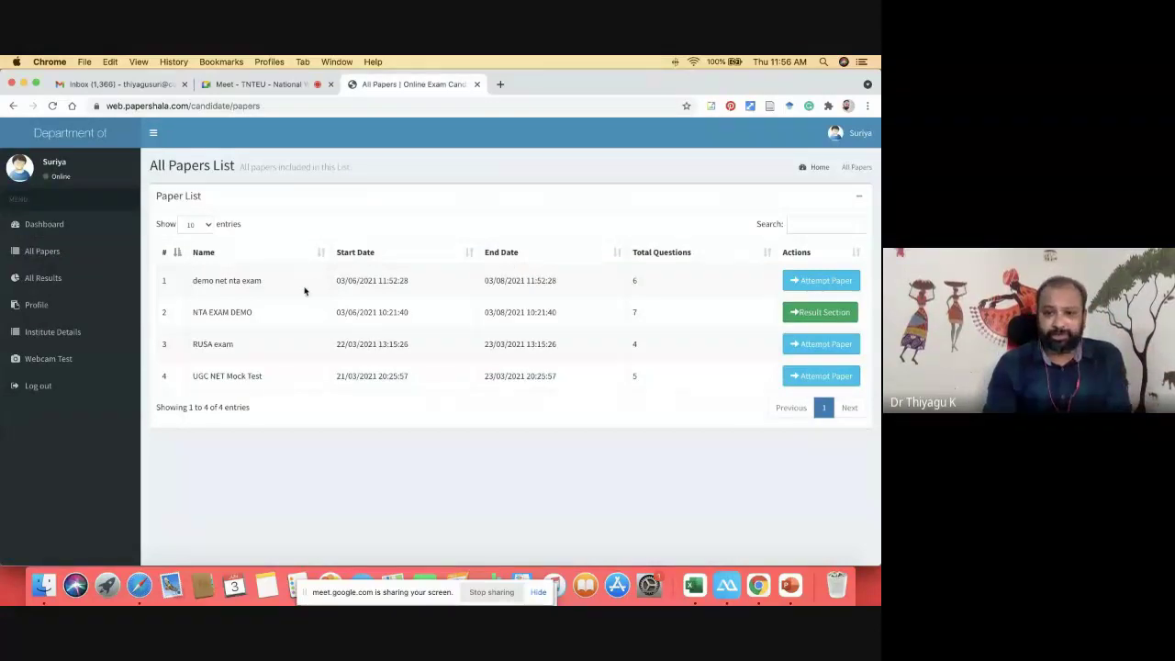
click(834, 283)
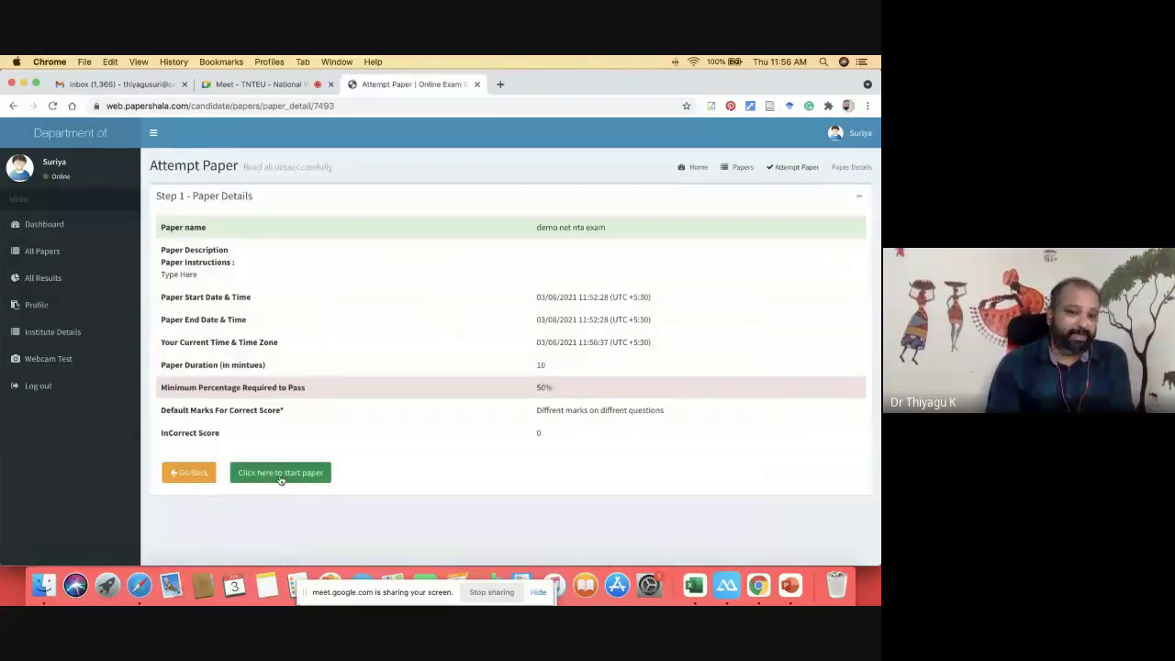
click(280, 473)
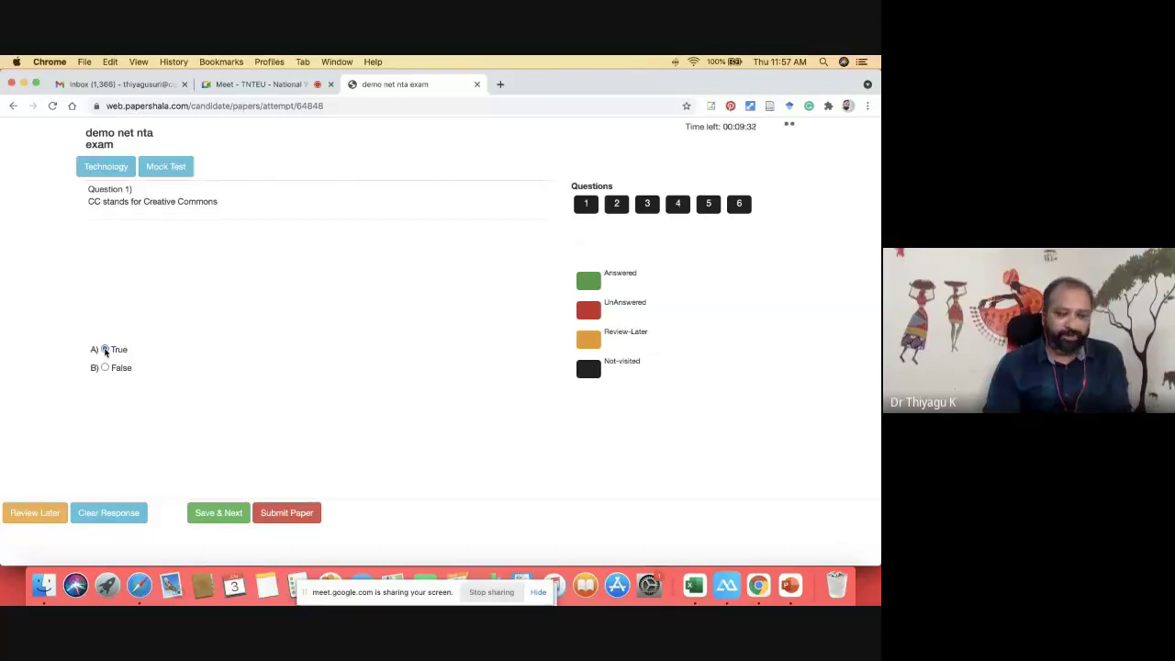
- Try out and clear a response to question 1, answer it with True and save it to go on to question 2
click(105, 350)
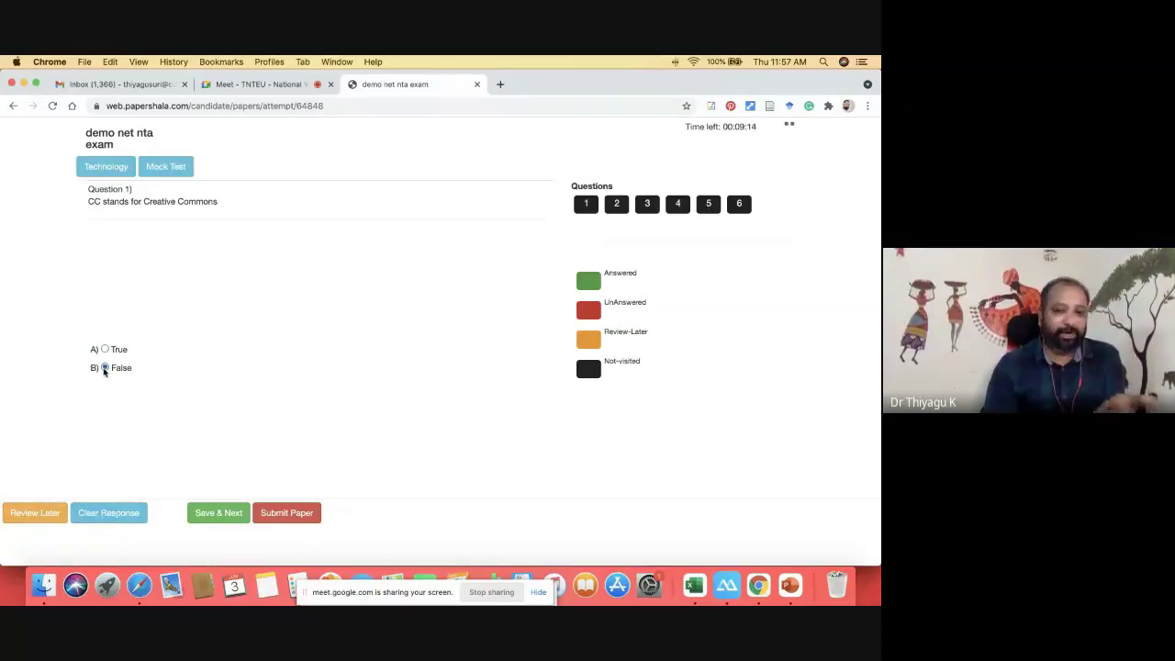
click(91, 517)
click(106, 350)
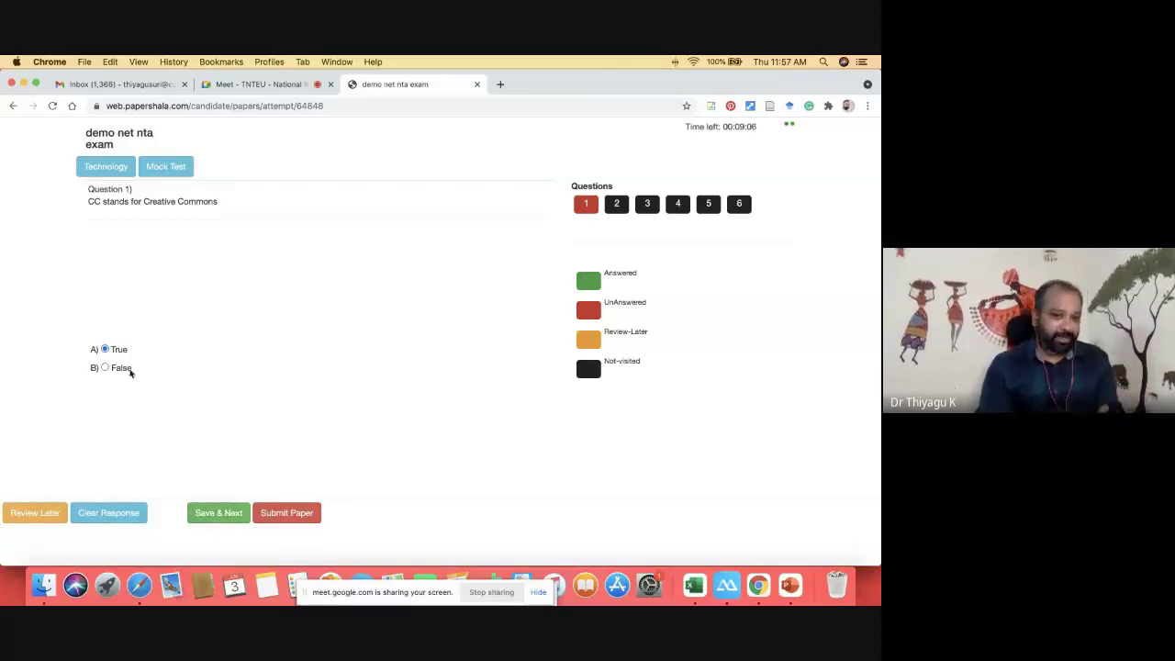
click(232, 521)
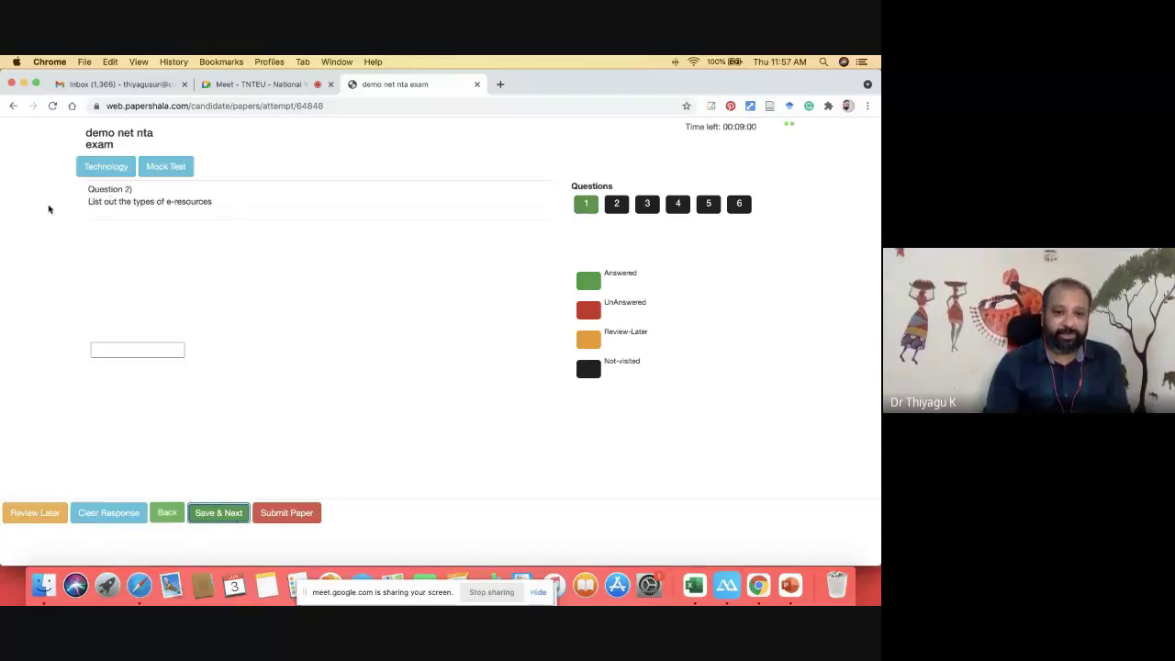
- Enter a text answer to question 2 about the types of e-resources and submit the paper
click(129, 349)
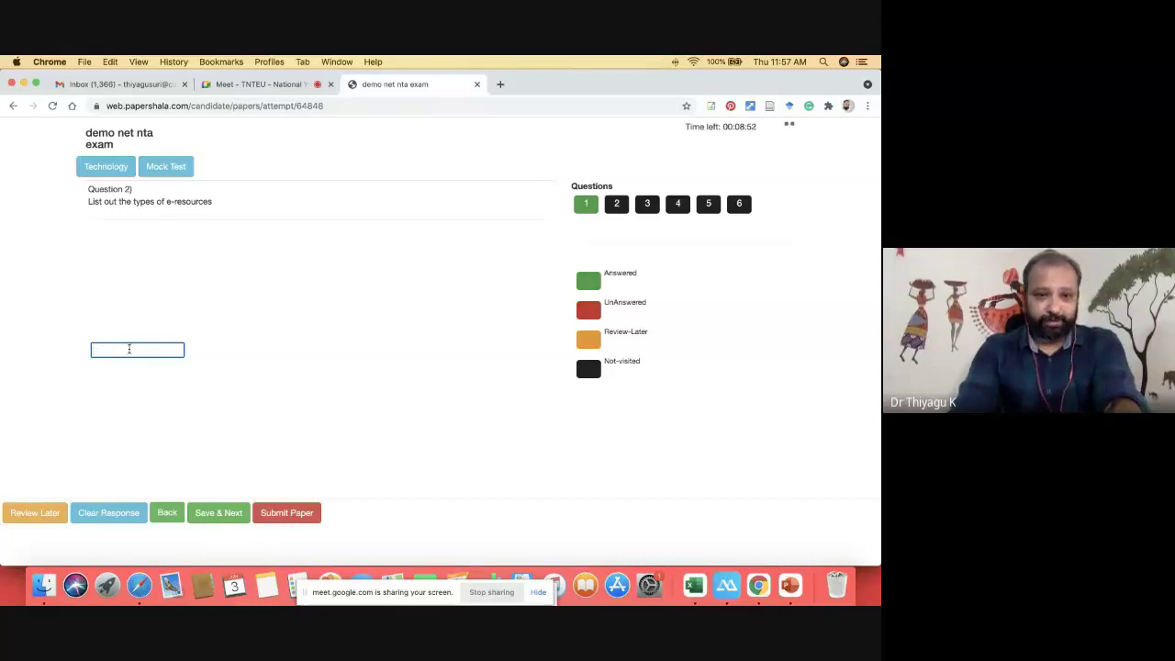
text(ideo)
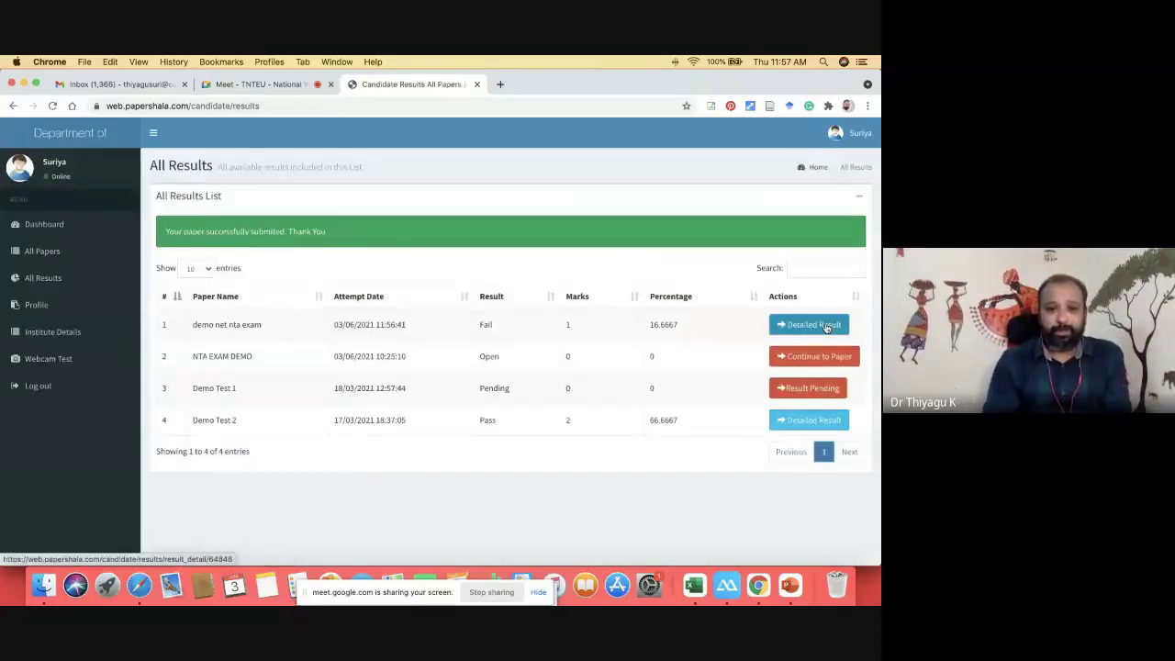
- Review the detailed result of "demo net nta exam" down to the answer sheet and remove the "Consumed time on question" panel
click(828, 327)
scroll(621, 364, down, 3)
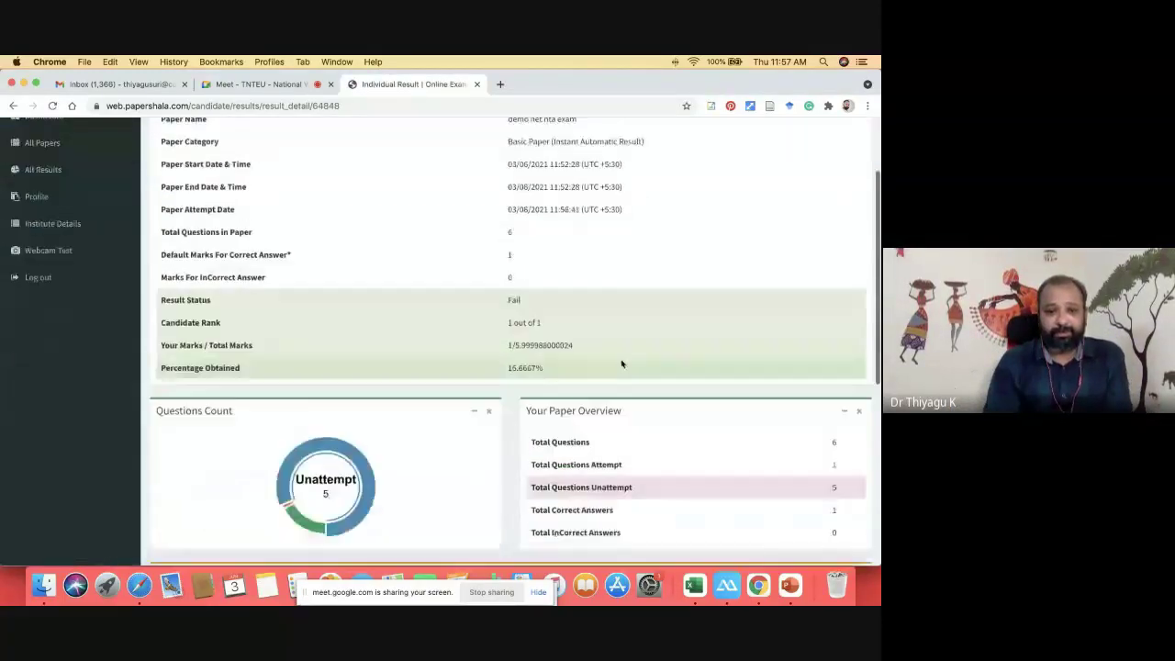
scroll(621, 362, down, 5)
click(12, 106)
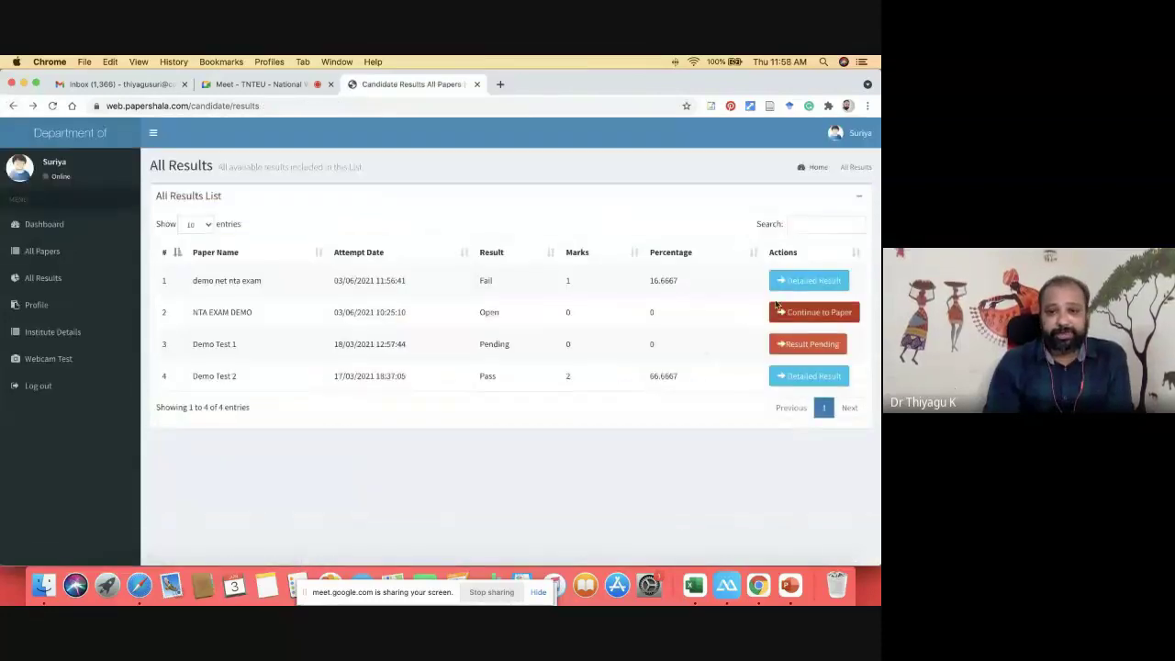
click(809, 282)
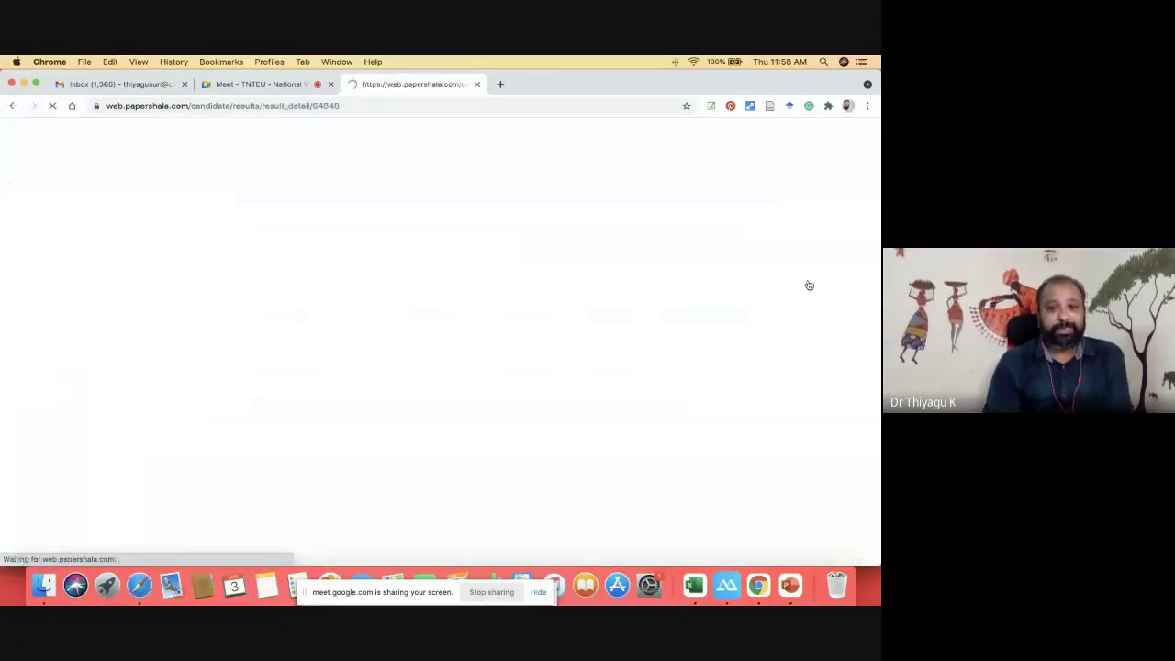
scroll(808, 283, down, 10)
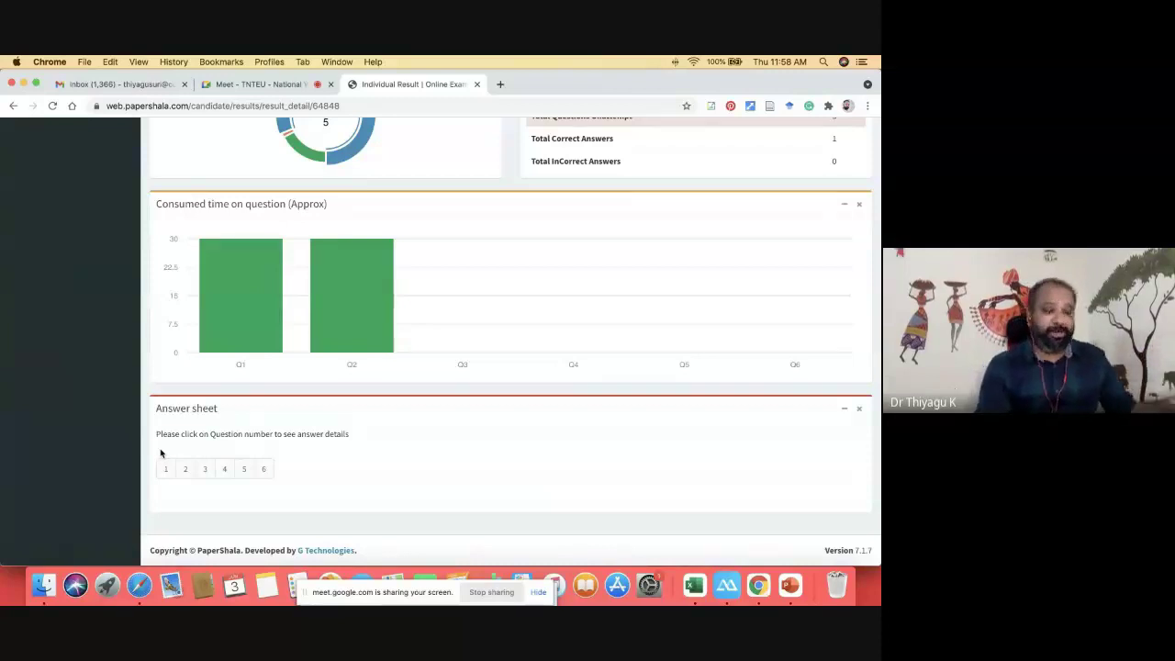
click(858, 206)
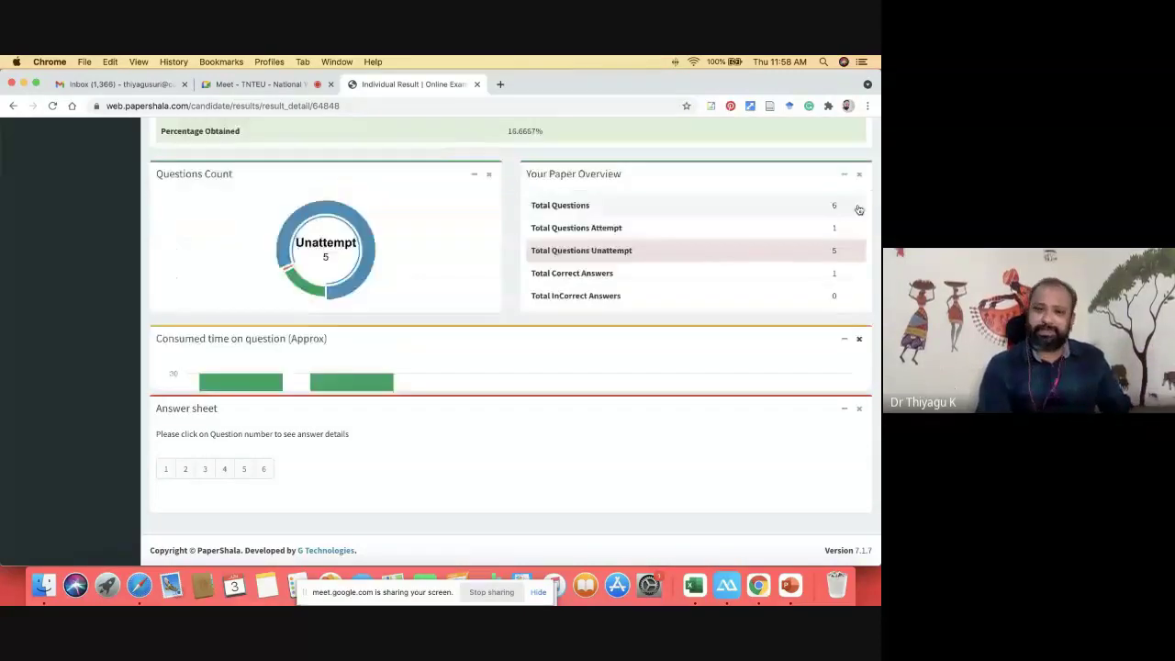
scroll(859, 209, up, 6)
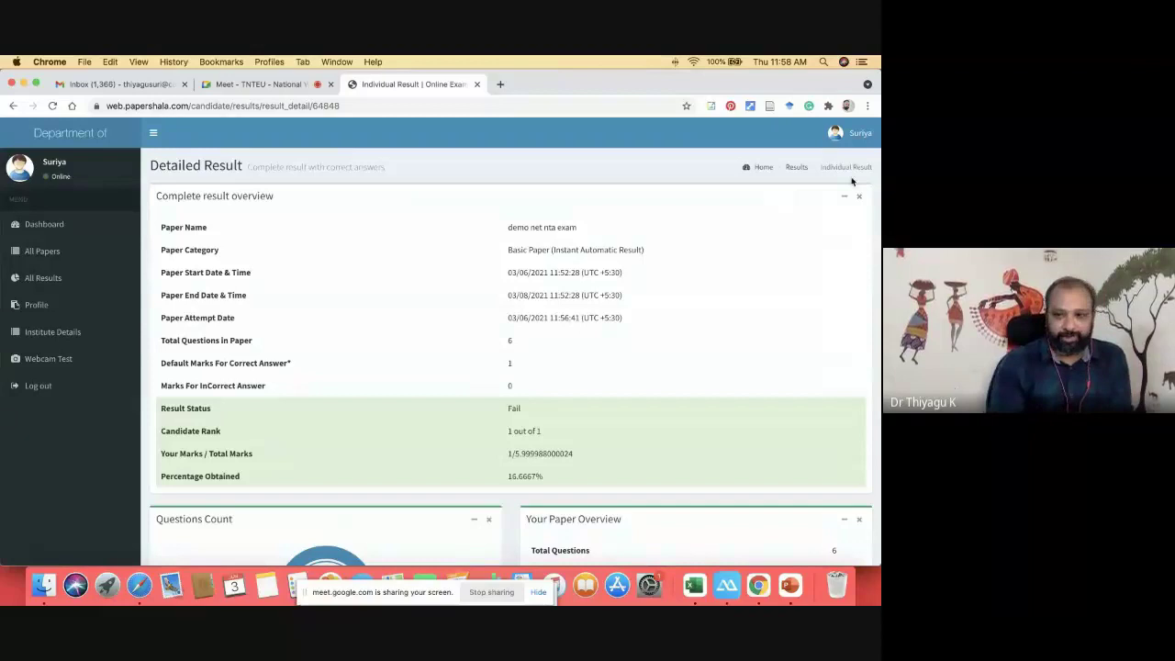
- Sign out of the candidate account and sign in with another saved account's e-mail and password, entering the captcha code
click(860, 136)
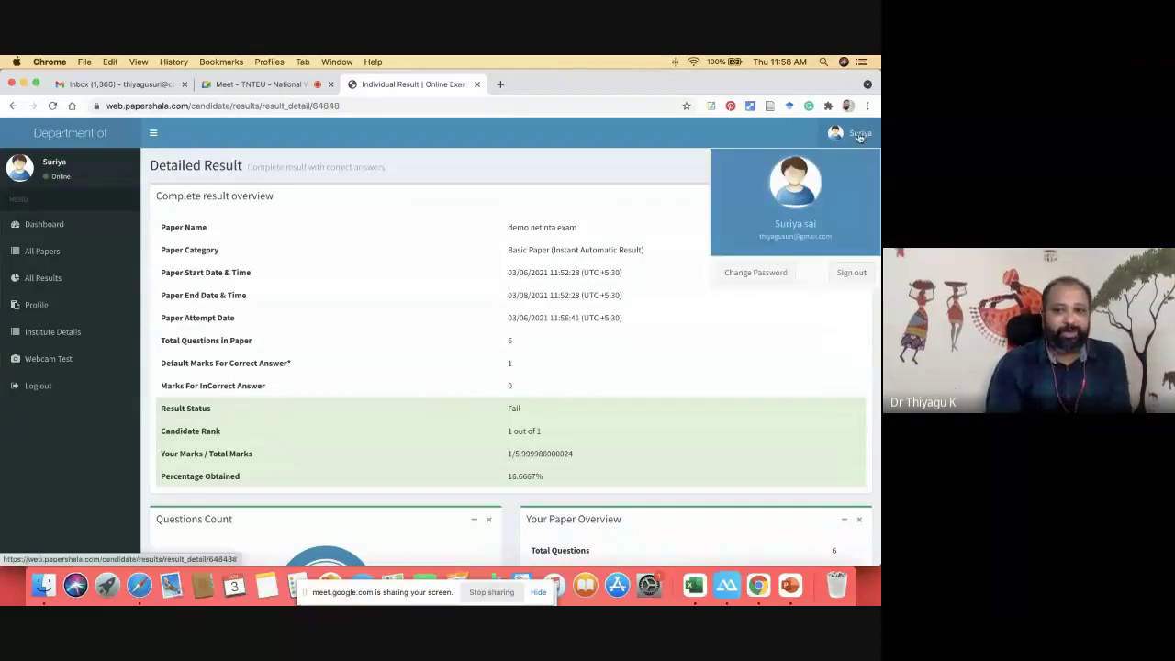
click(839, 274)
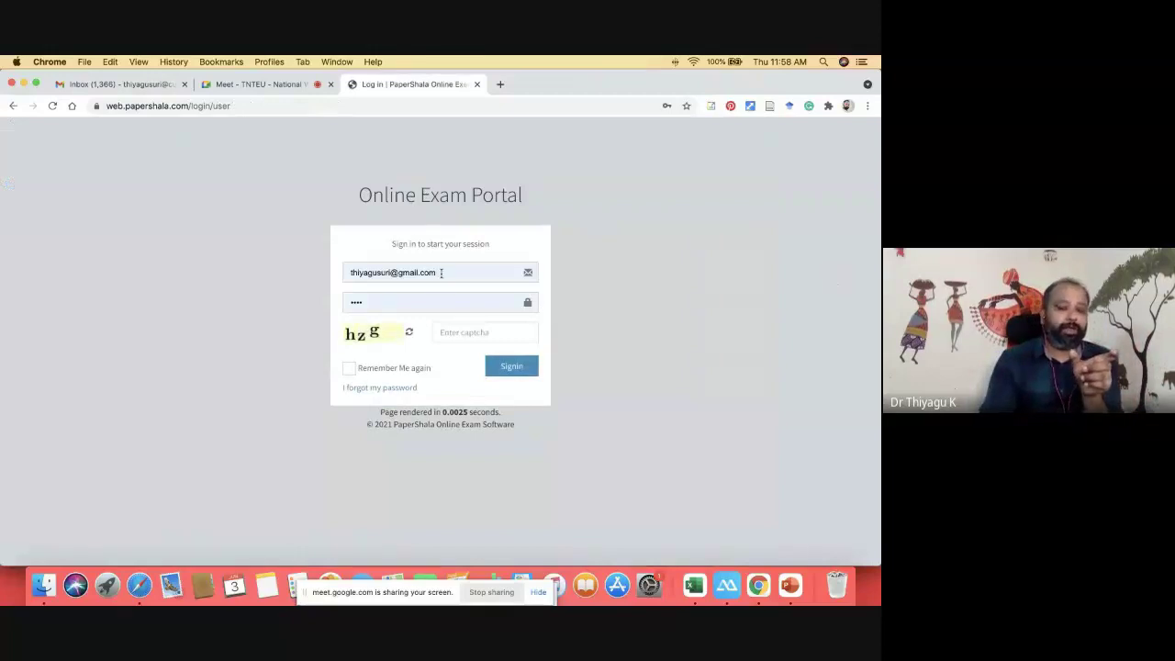
click(440, 272)
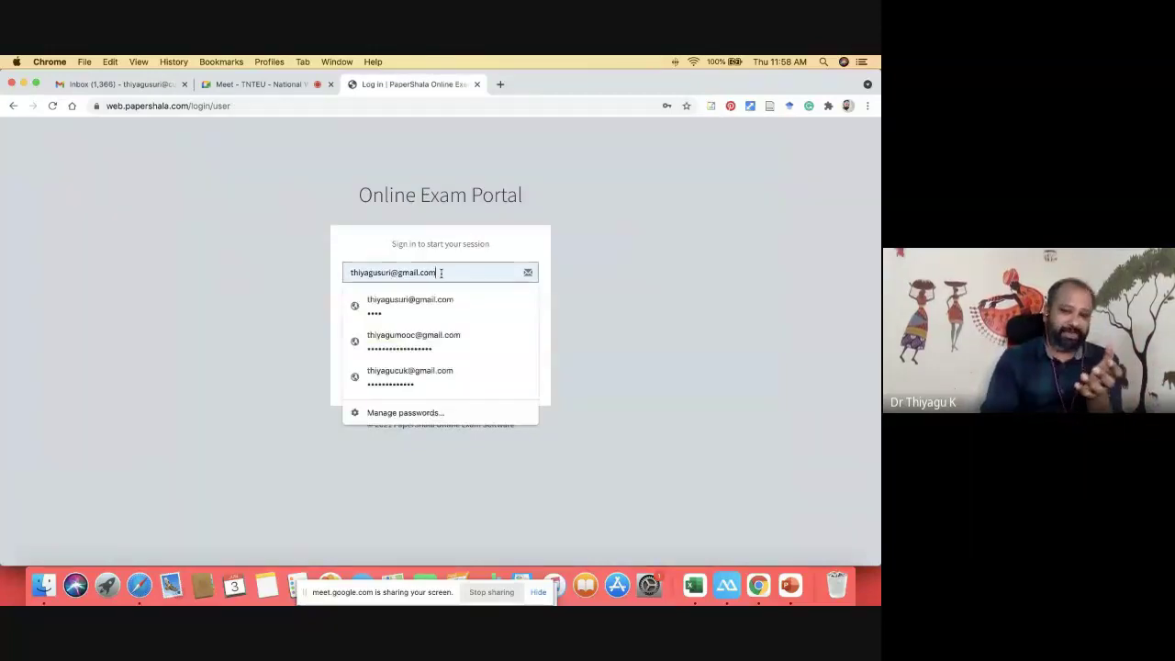
key(ctrl+Down)
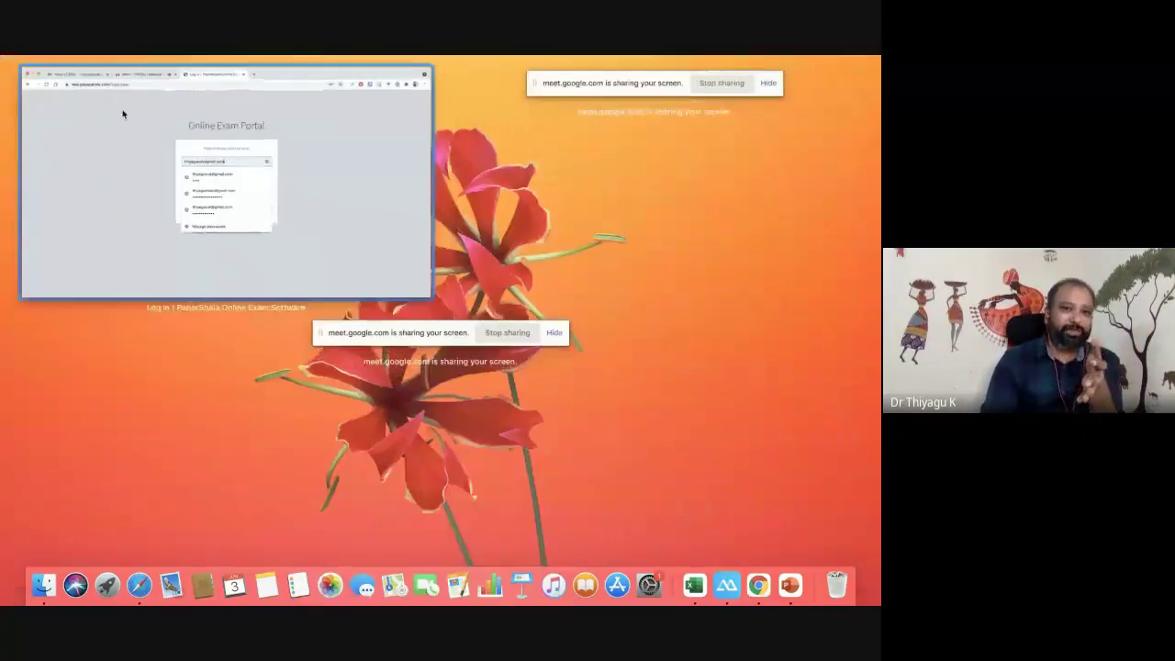
click(311, 74)
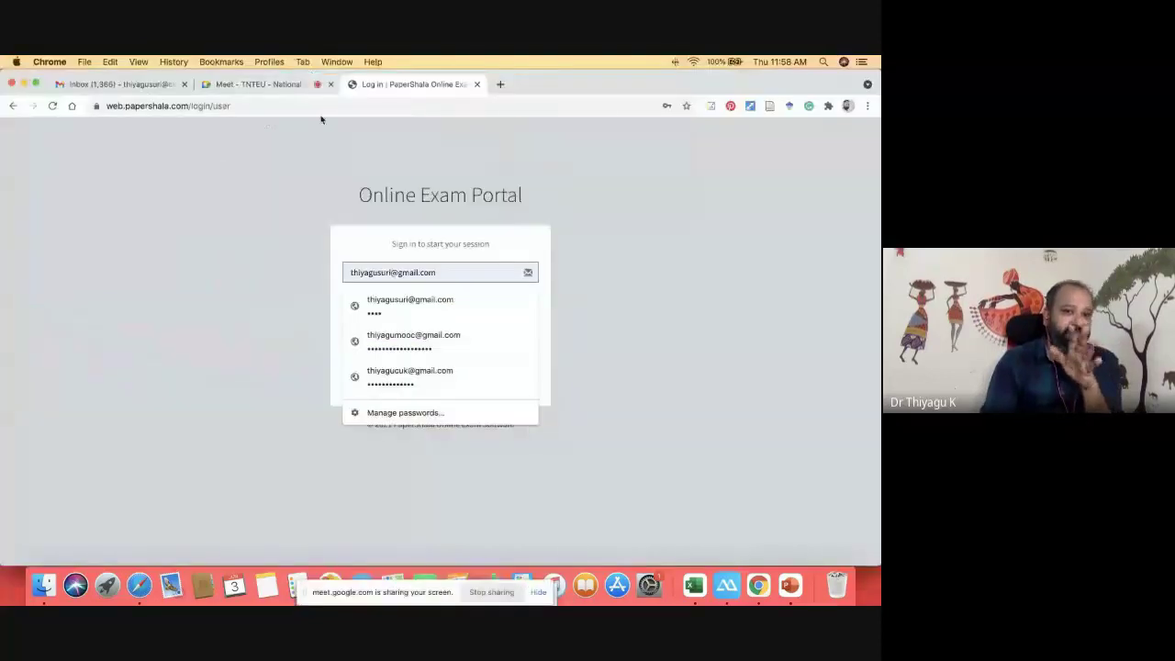
click(428, 373)
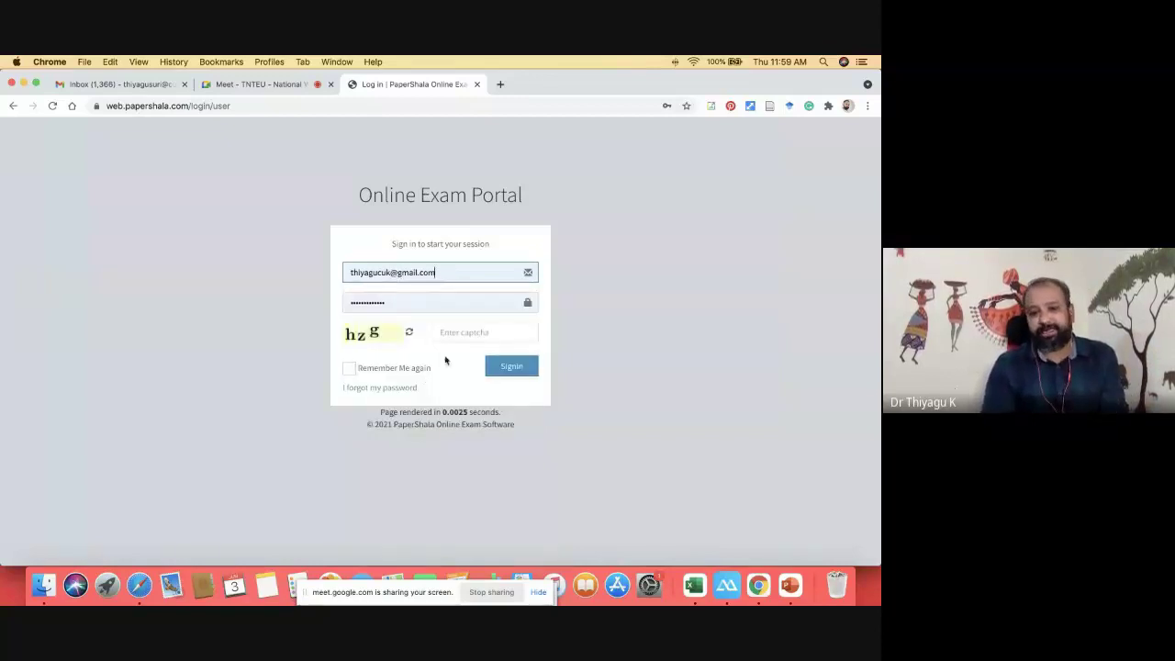
click(457, 332)
text(hzg)
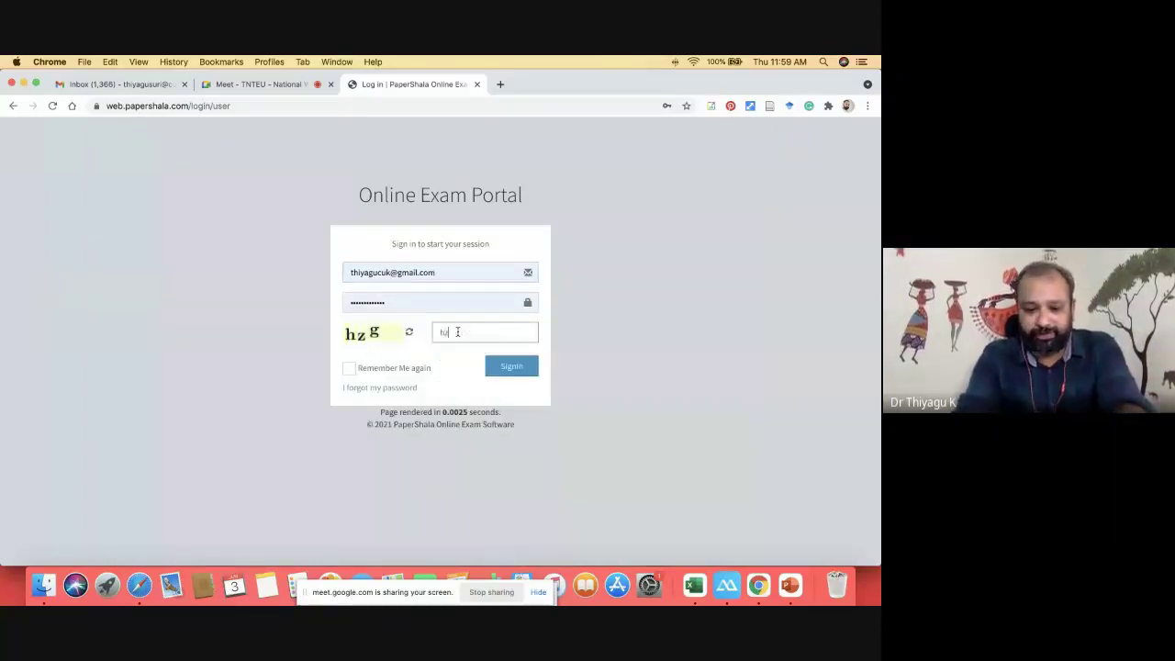
click(509, 376)
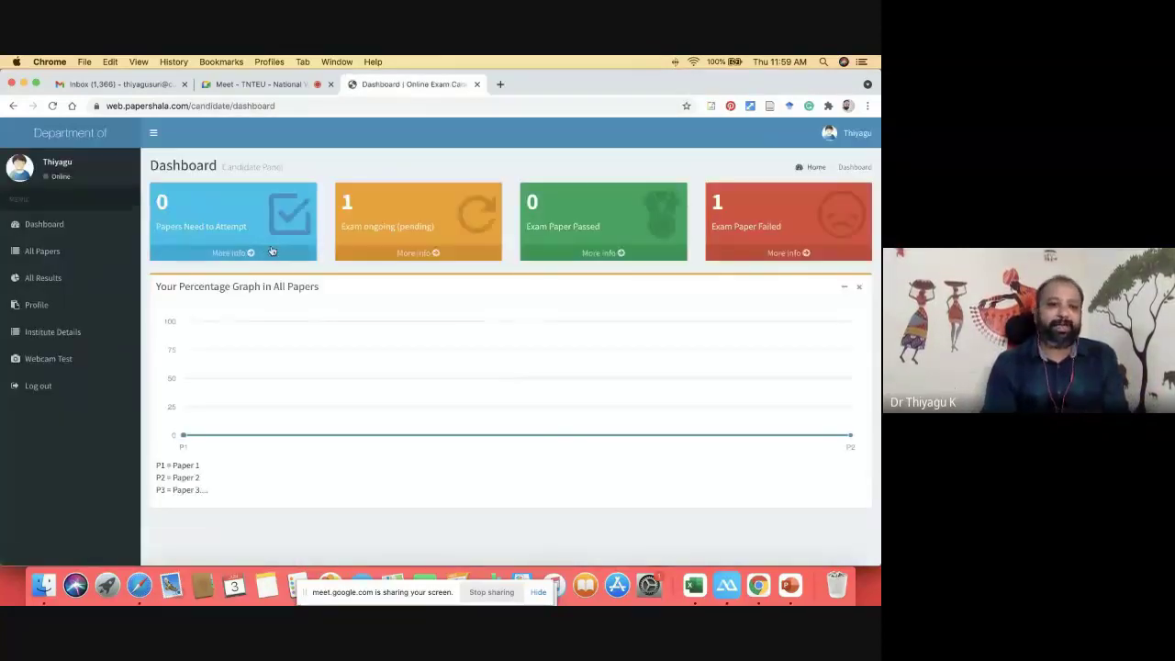
- Open the list of papers from the ongoing (pending) exams on the candidate dashboard
click(415, 252)
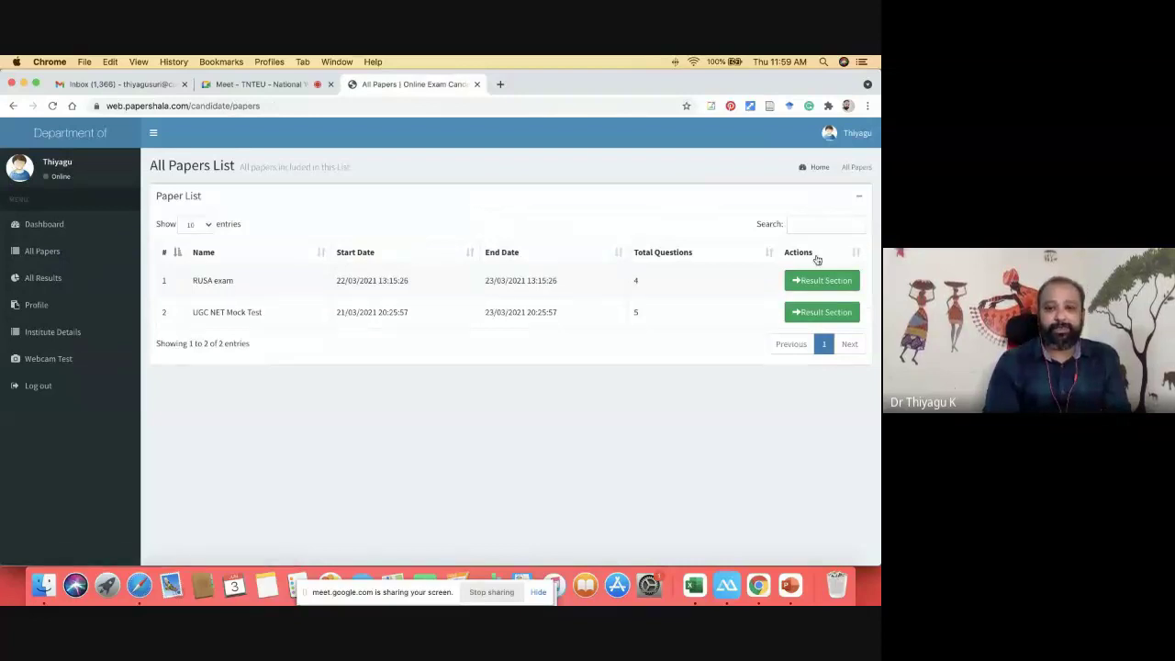
- Switch to the UGC NET Orientation presentation in PowerPoint, start the slide show from the current "Save Answers While attempting an Examination" slide and advance two slides
click(786, 588)
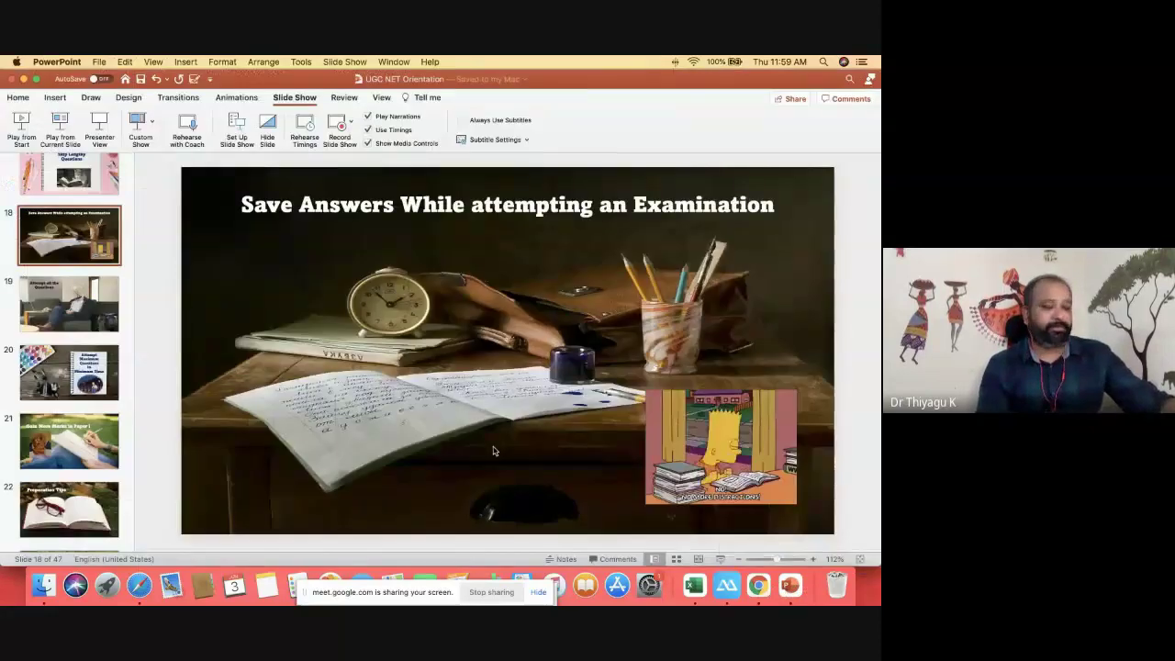
click(60, 122)
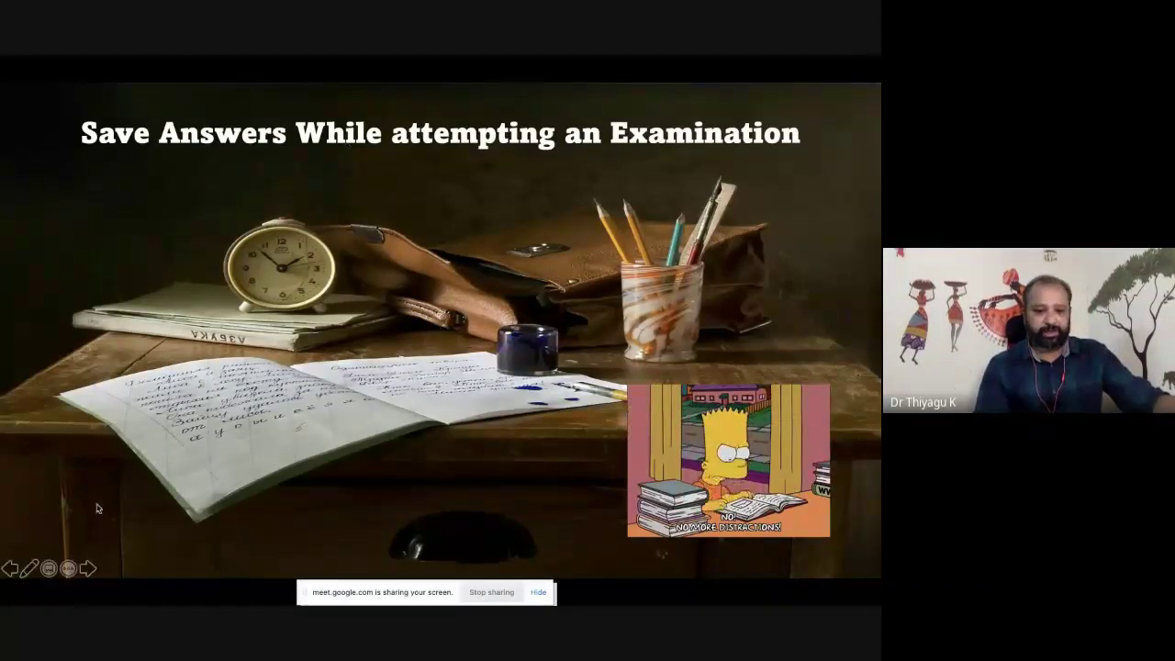
click(88, 569)
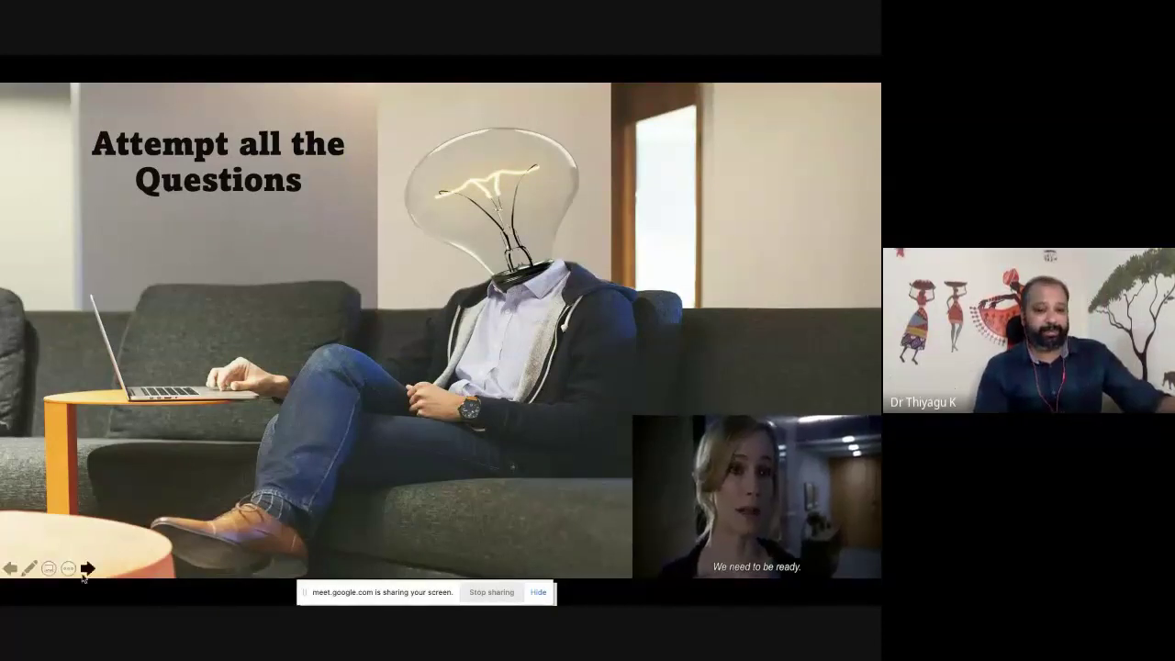
click(87, 569)
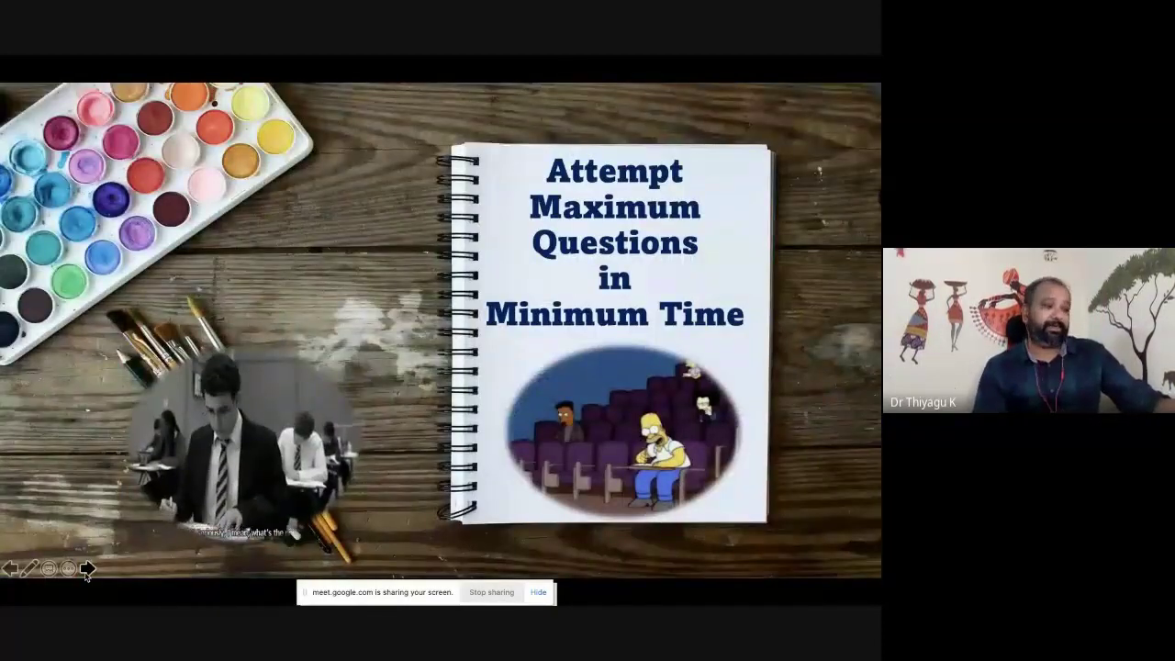